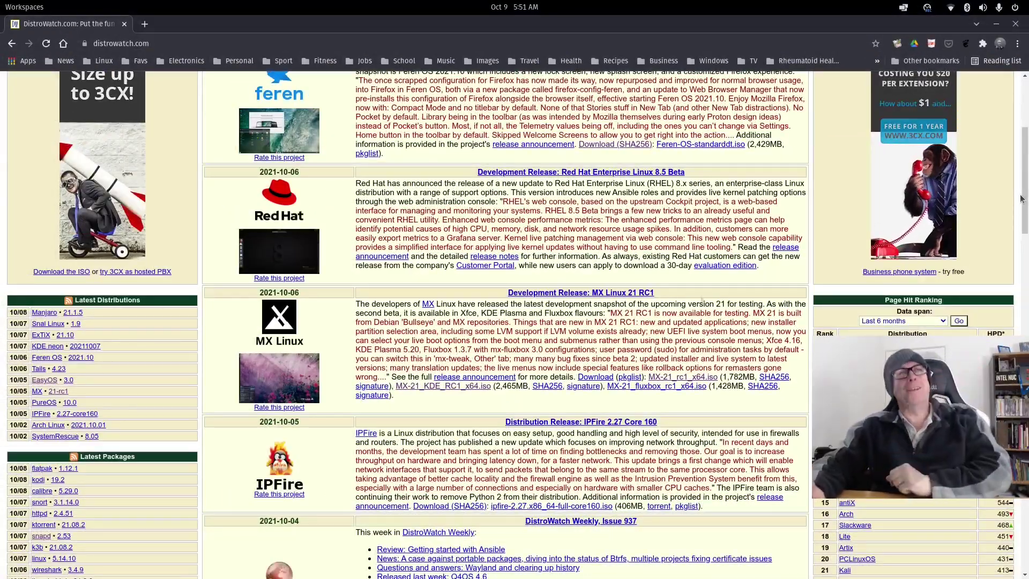
scroll(608, 256, "down", 2)
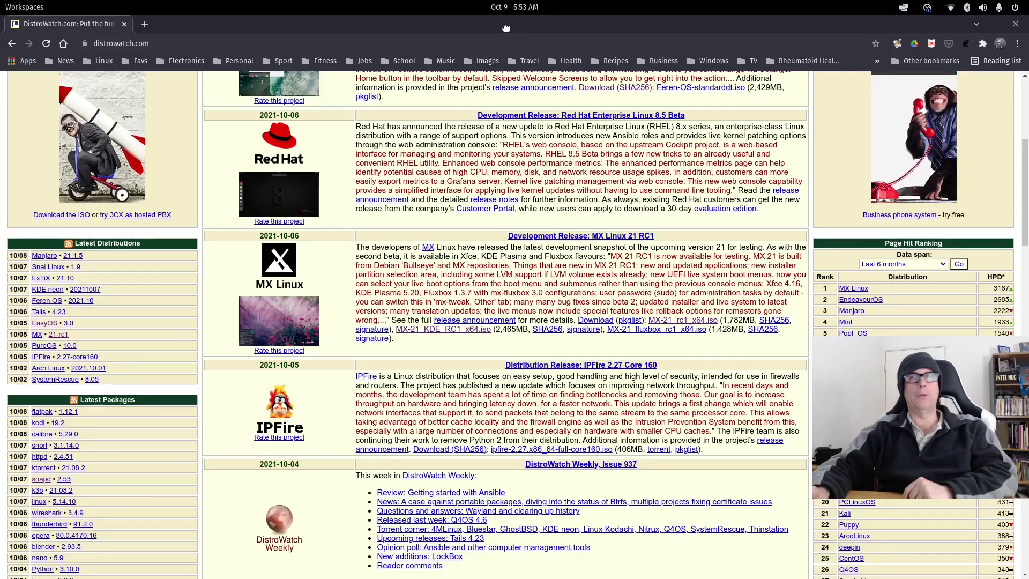
Minimize the browser and bring up VirtualBox Manager from the dock.
left_click(283, 561)
left_click(688, 561)
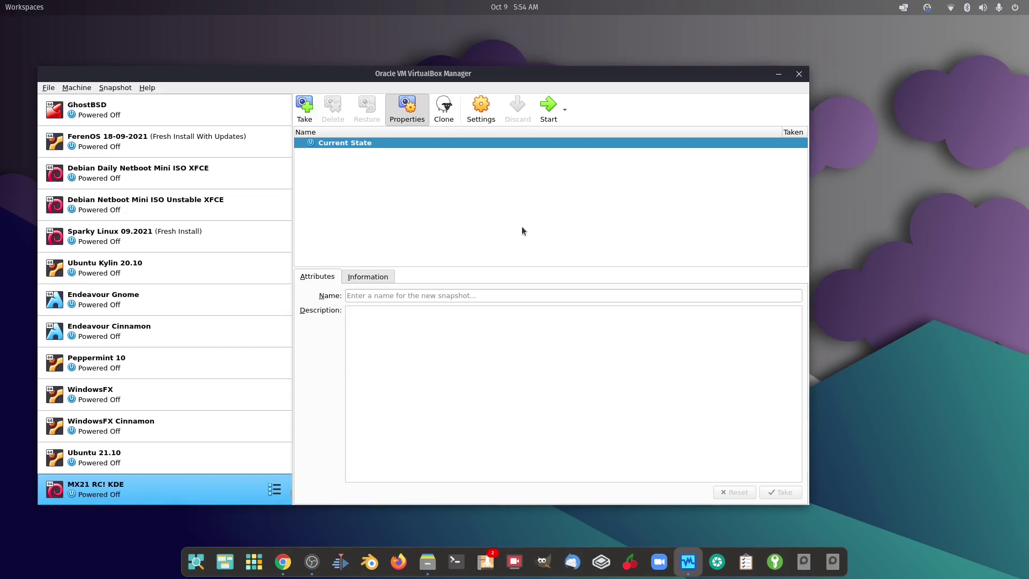
Start the MX21 RC! KDE virtual machine and let it boot to the Plasma desktop.
left_click(550, 113)
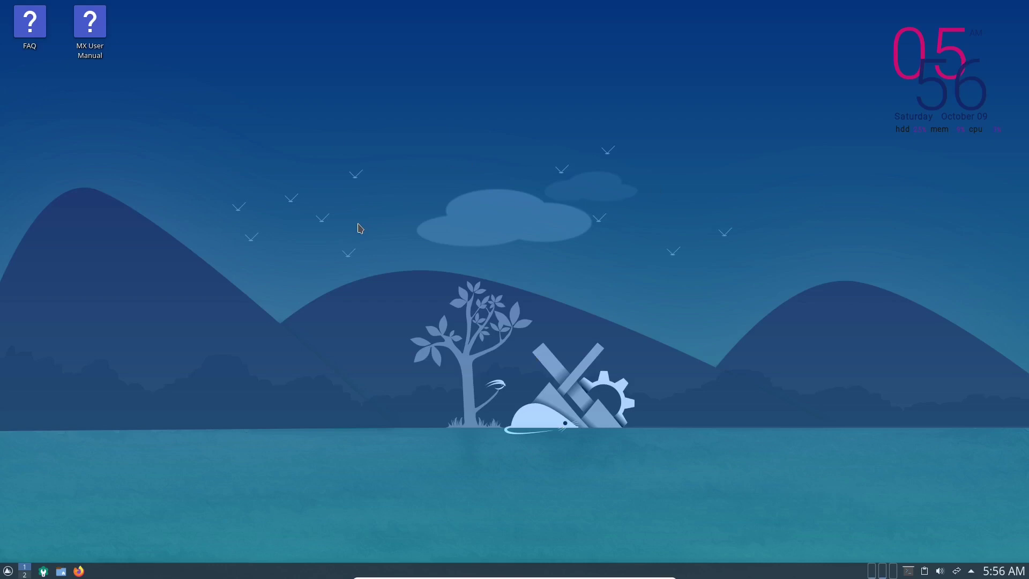
right_click(533, 152)
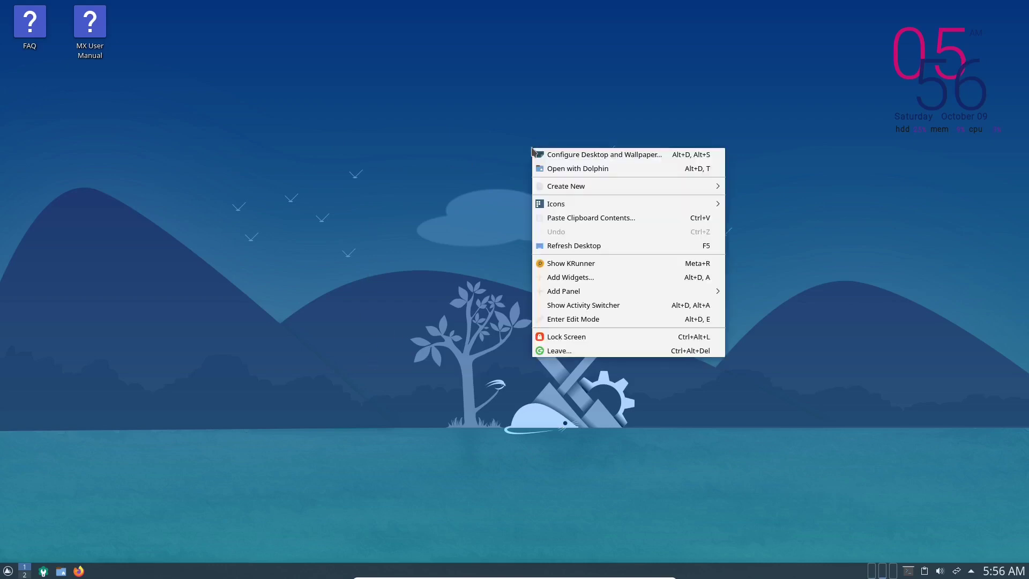
left_click(591, 155)
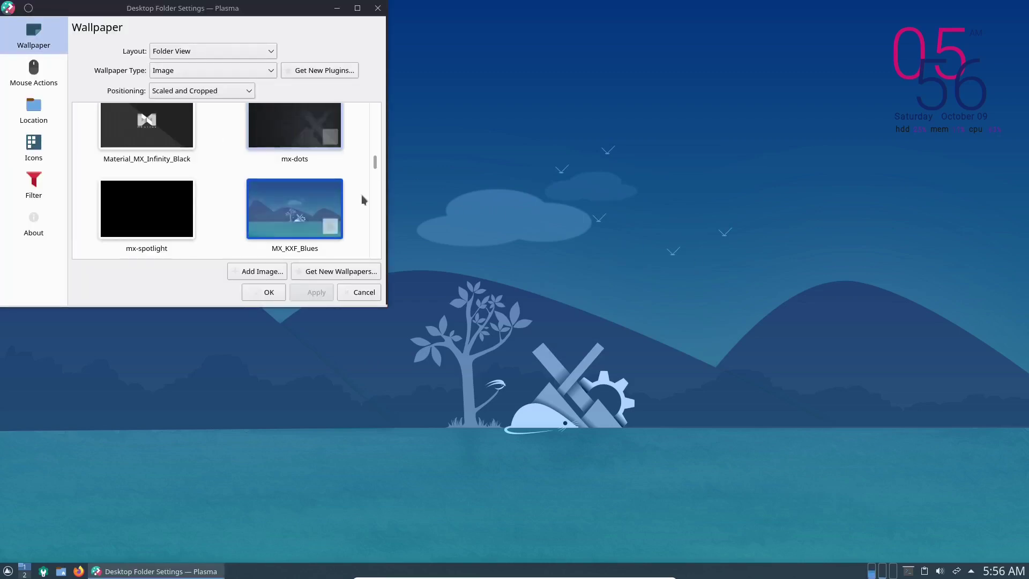
scroll(233, 169, "down", 2)
scroll(233, 166, "down", 6)
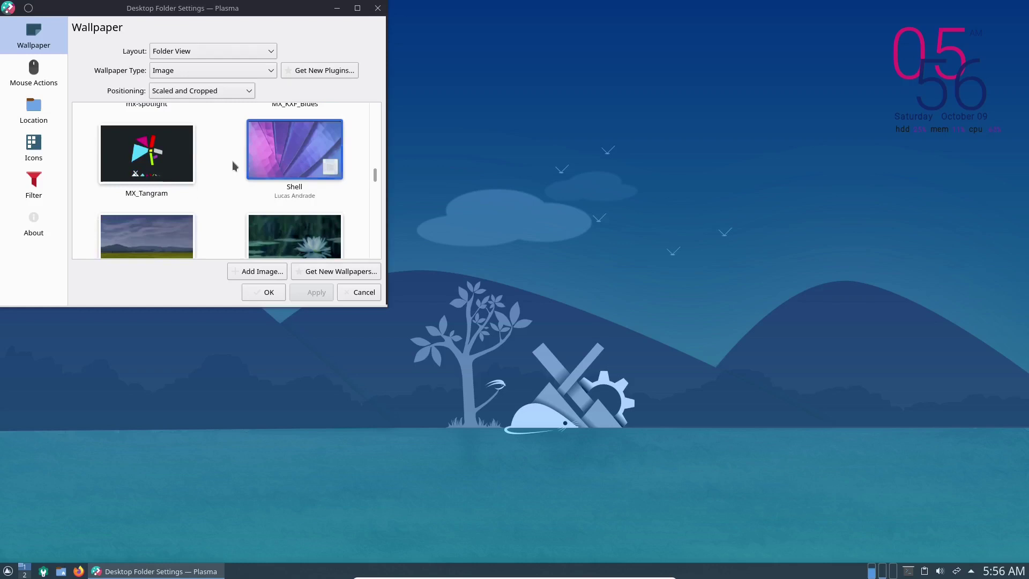
scroll(233, 166, "down", 6)
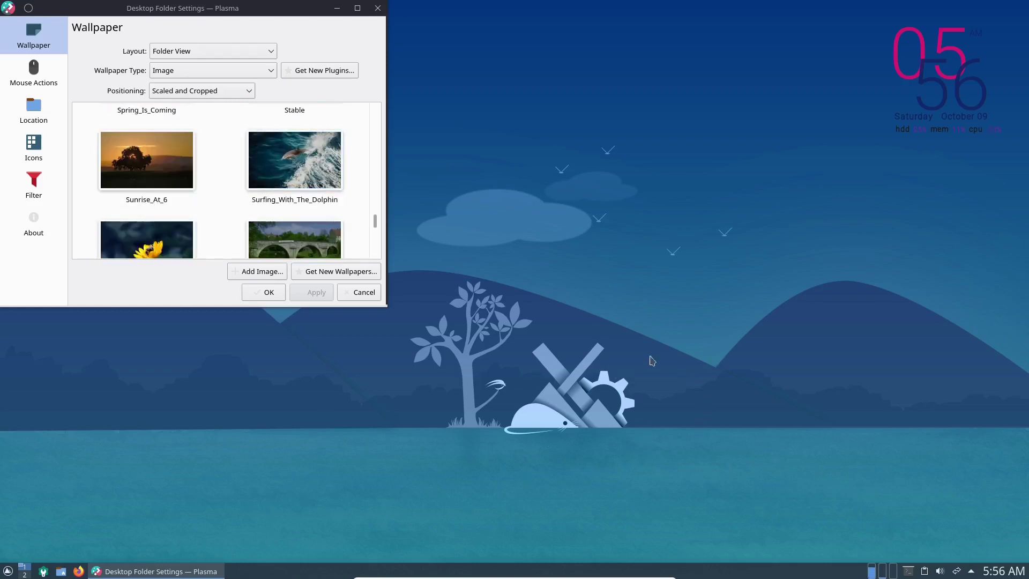
scroll(292, 142, "down", 6)
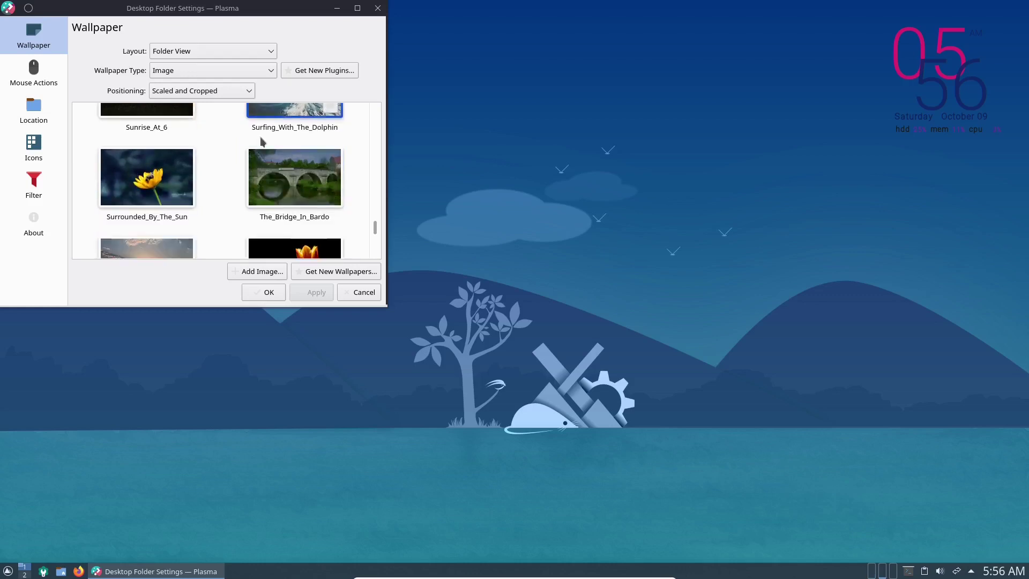
left_click(378, 8)
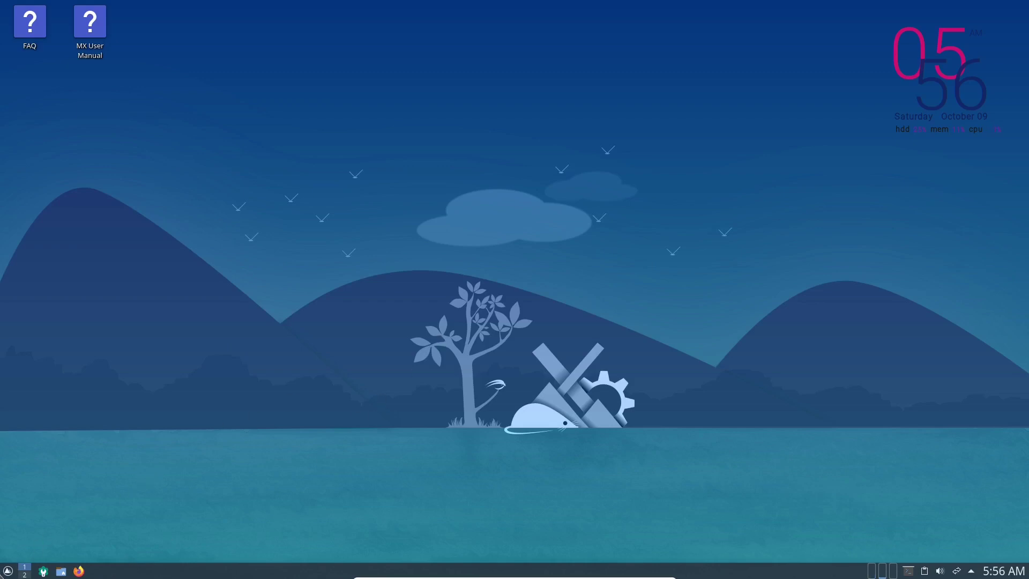
Open System Settings on the Plasma Style page and launch Get New Plasma Styles.
left_click(7, 571)
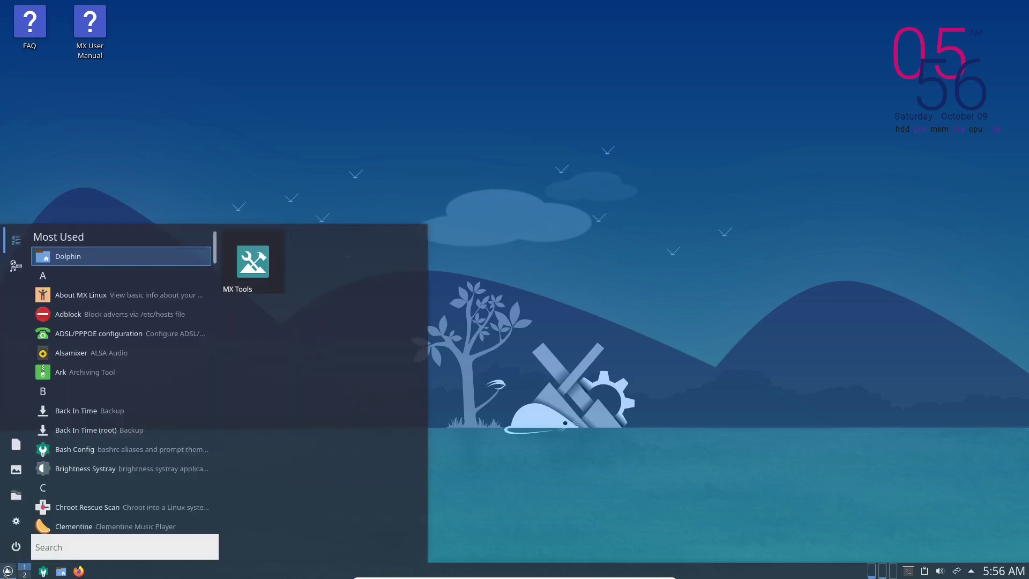
left_click(16, 521)
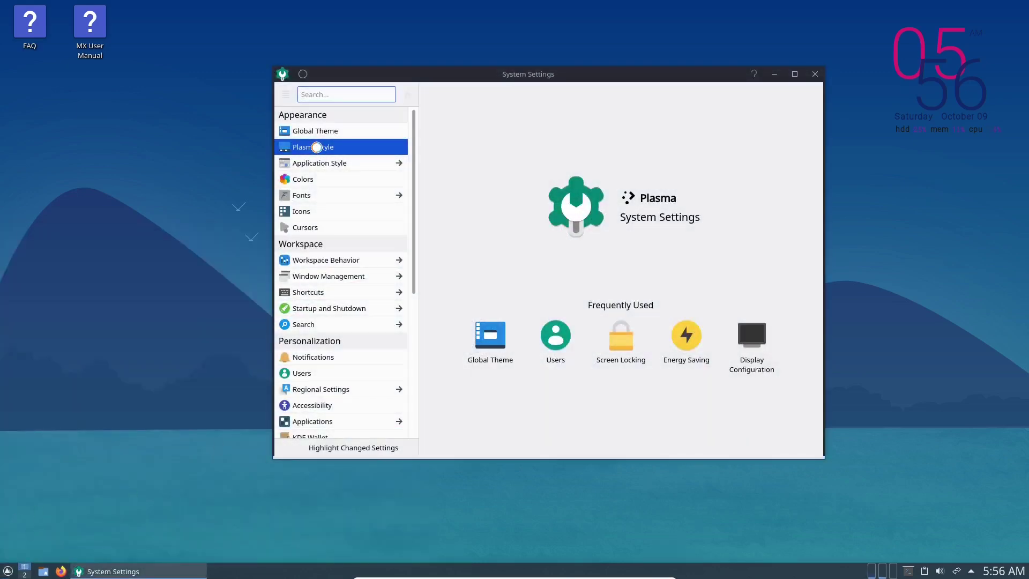
left_click(316, 147)
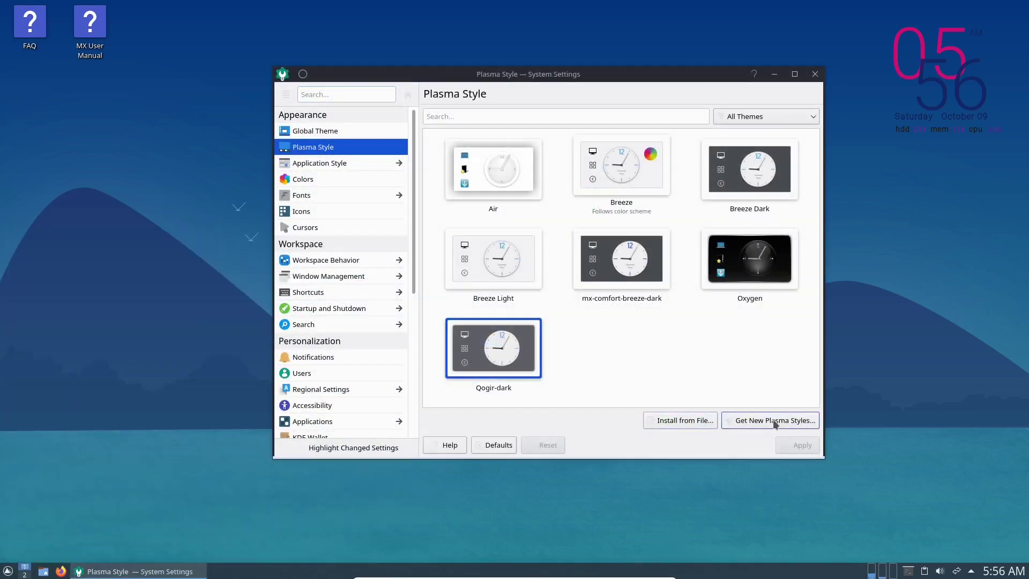
left_click(779, 423)
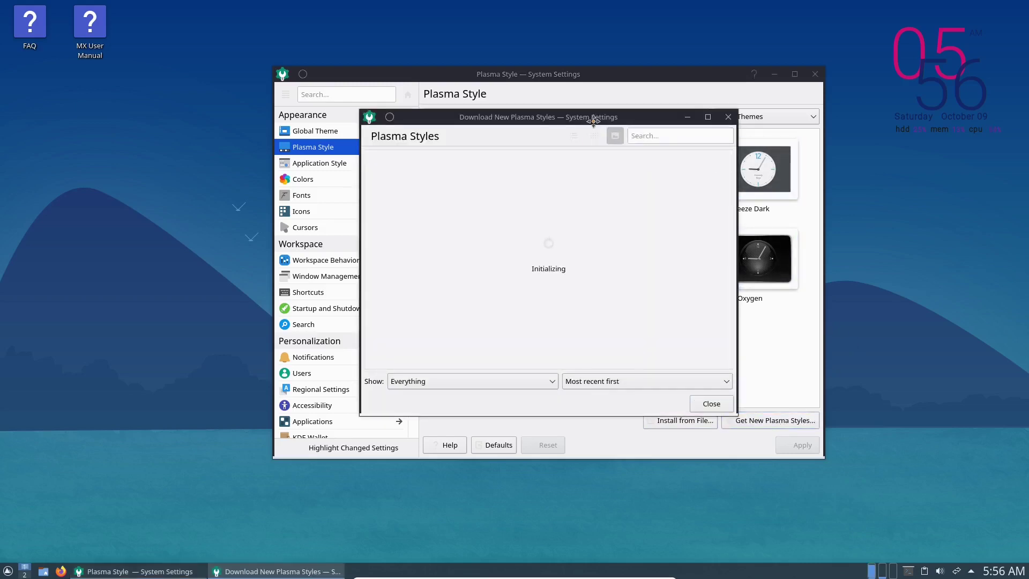
Search the Plasma style store for qogir.
left_click_drag(579, 118, 784, 98)
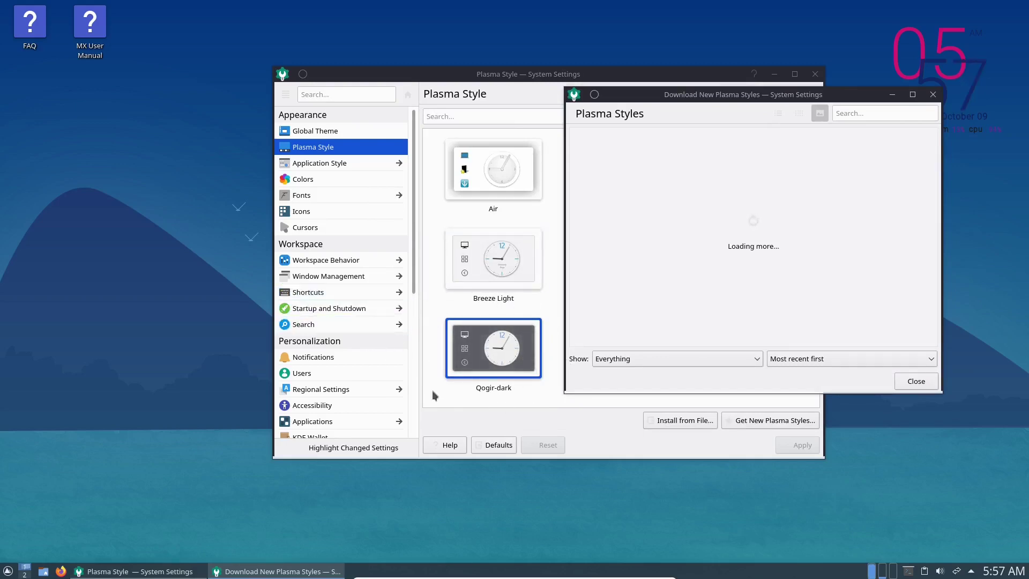
left_click(872, 114)
type("qogir")
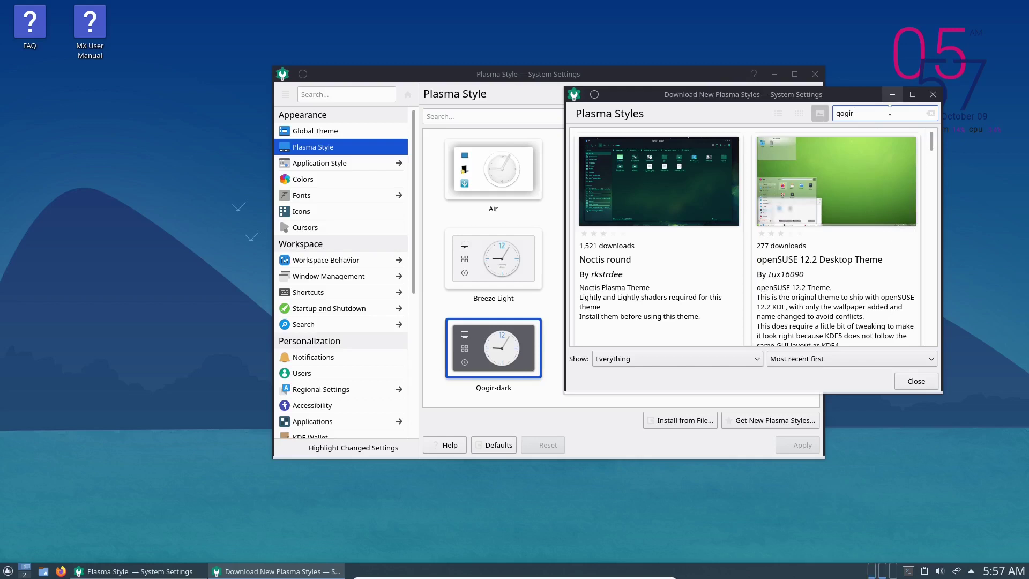
key("Return")
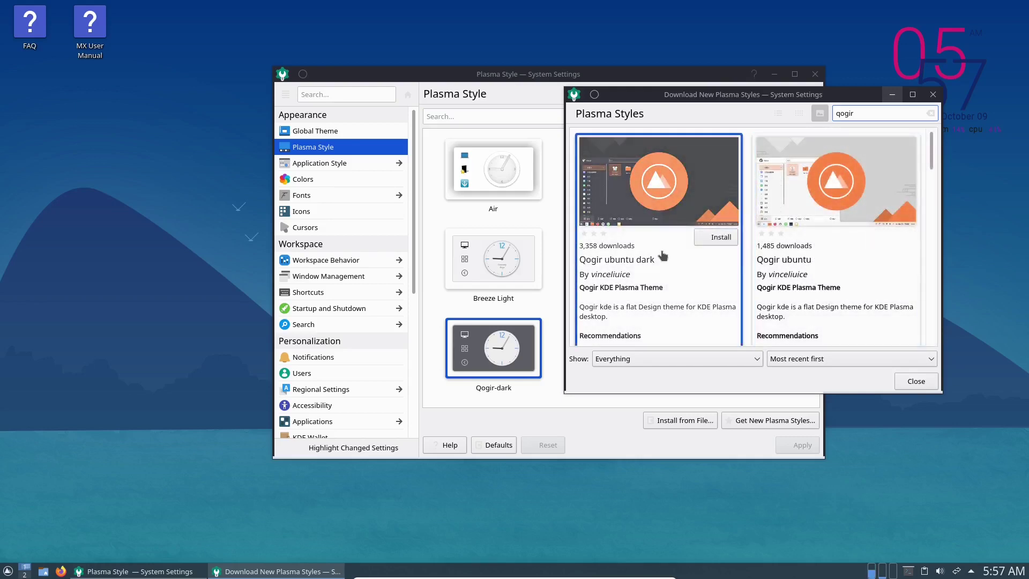
Browse through the qogir style results, then close the store.
scroll(663, 256, "down", 2)
scroll(661, 221, "down", 7)
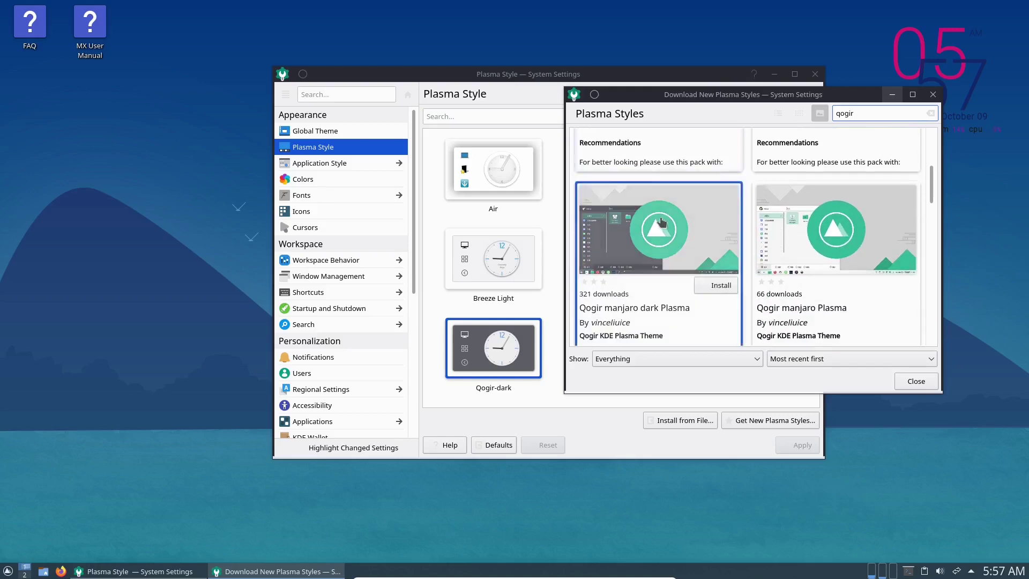
scroll(662, 222, "down", 3)
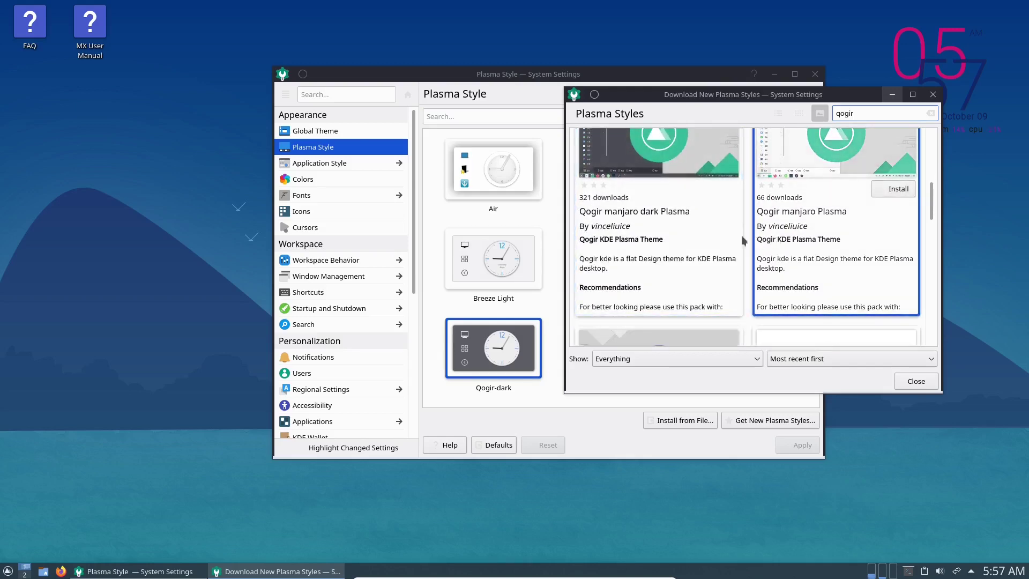
scroll(843, 233, "down", 8)
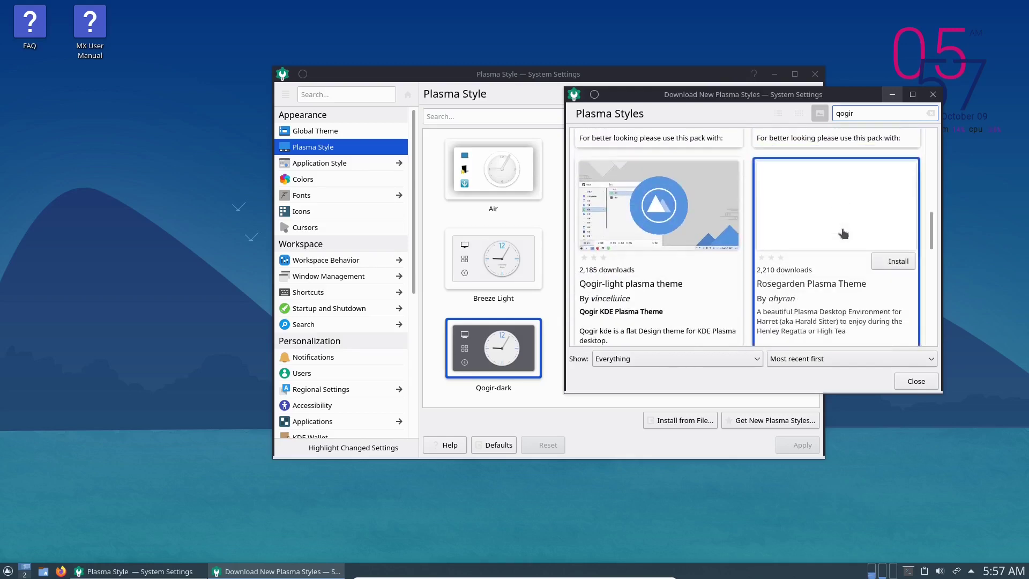
scroll(843, 233, "down", 2)
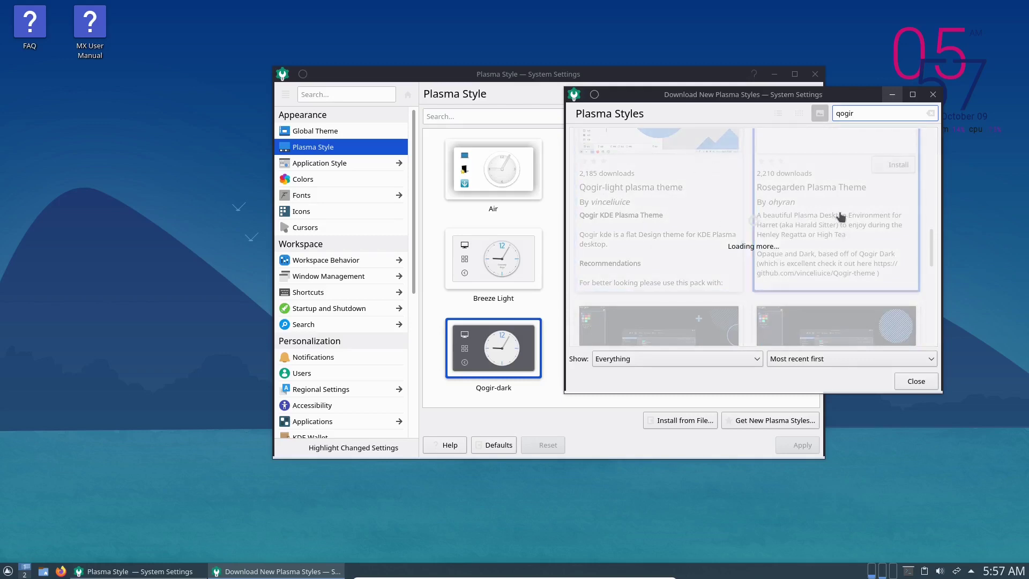
scroll(808, 212, "down", 7)
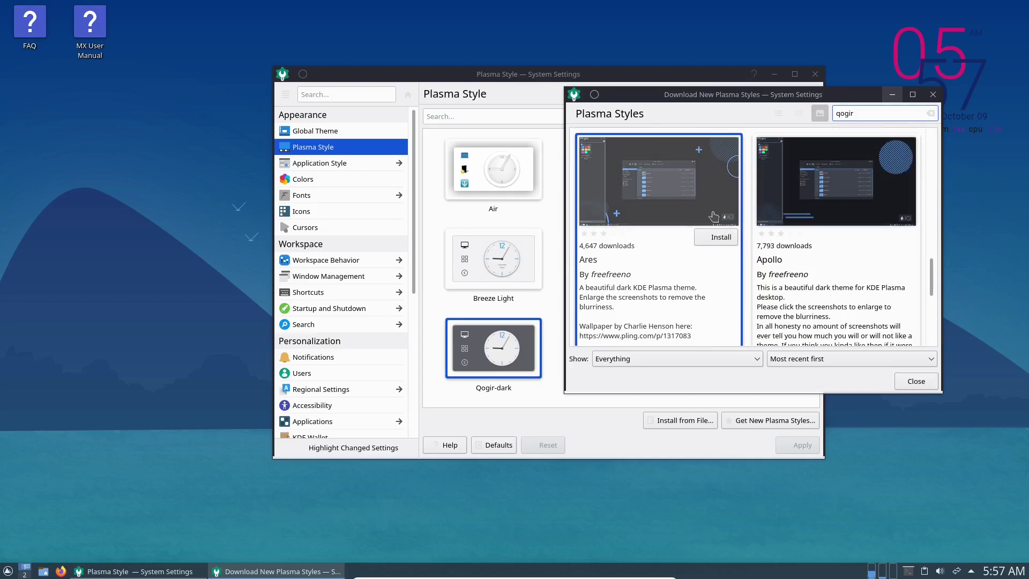
scroll(681, 225, "down", 6)
scroll(681, 225, "down", 4)
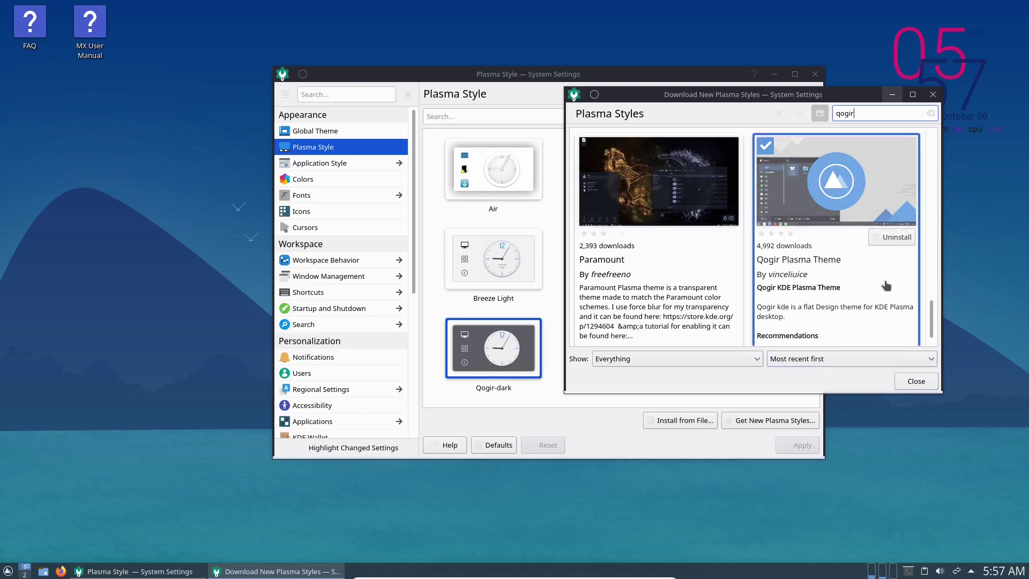
left_click(915, 382)
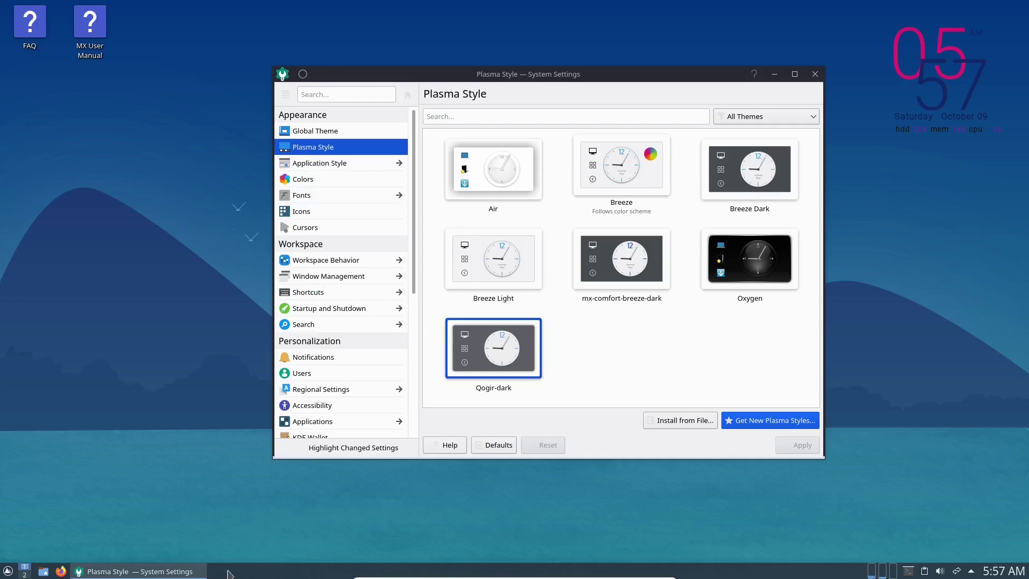
Go to Application Style > Window Decorations and open the Download New Window Decorations installer.
left_click(6, 572)
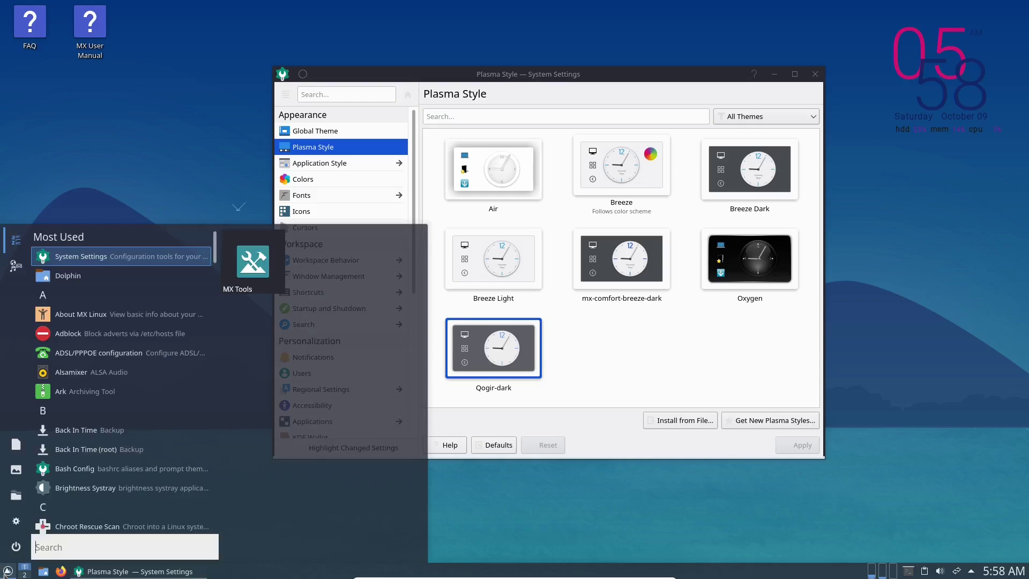
left_click(5, 573)
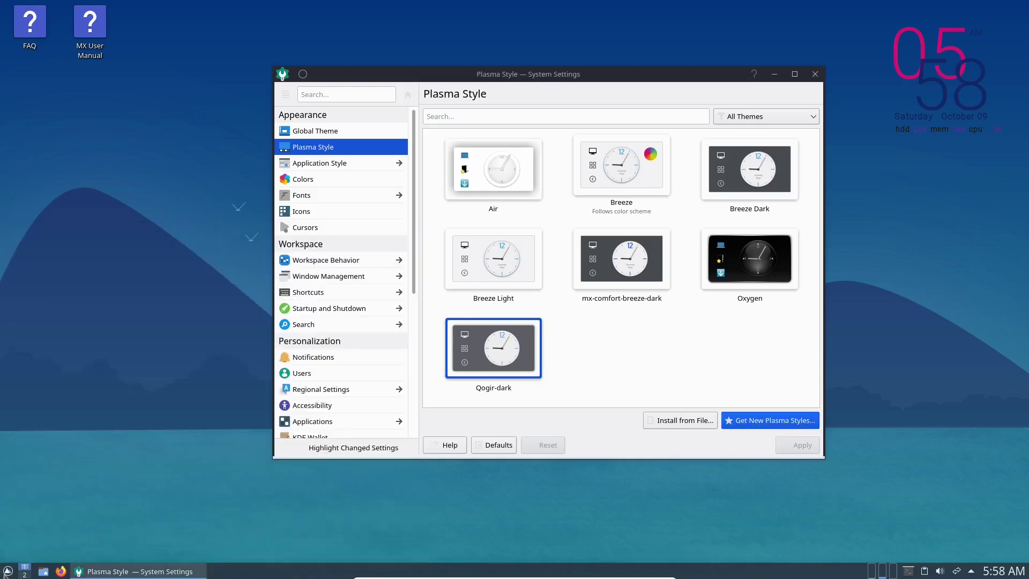
right_click(3, 575)
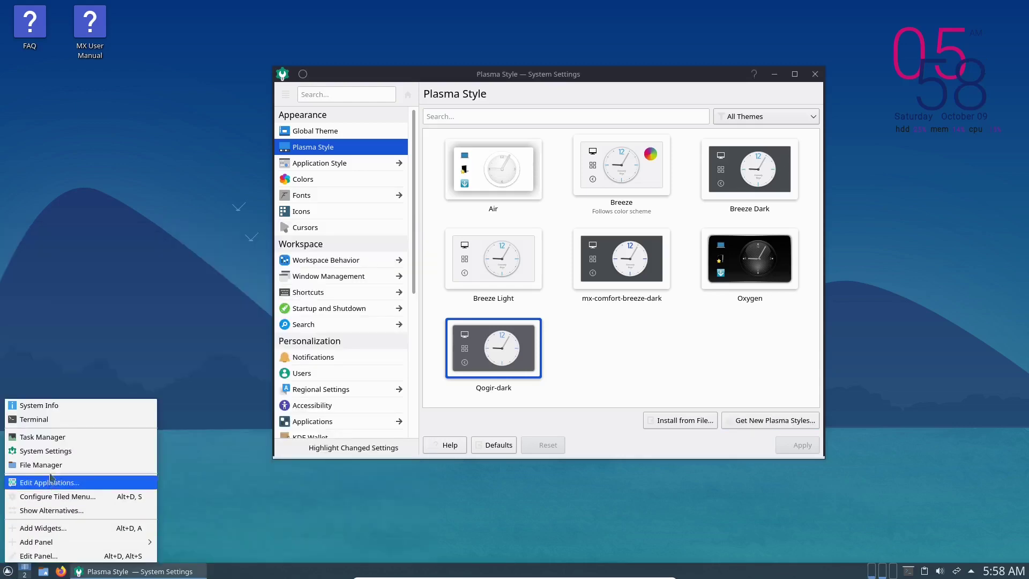
key("Escape")
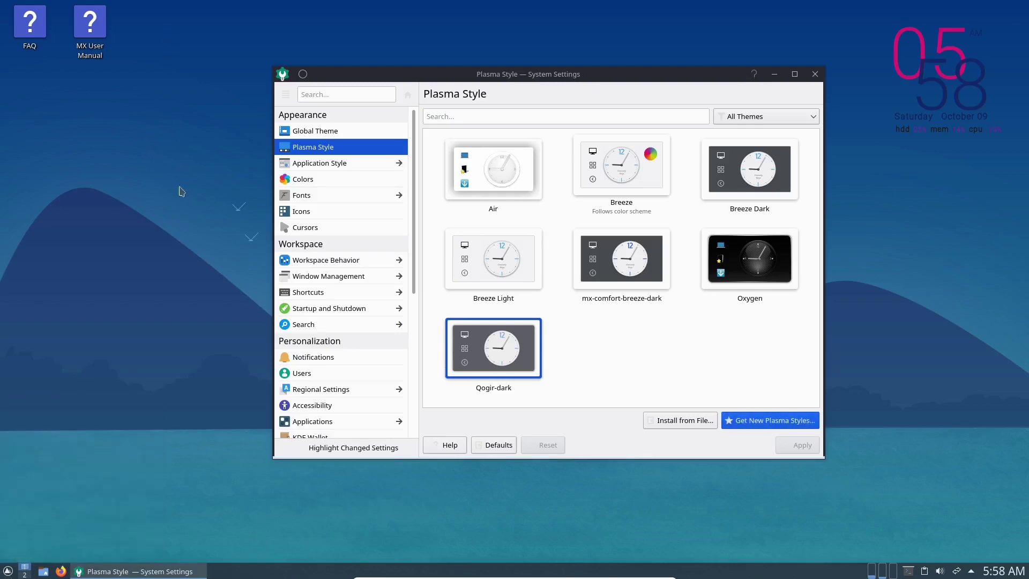
left_click(314, 167)
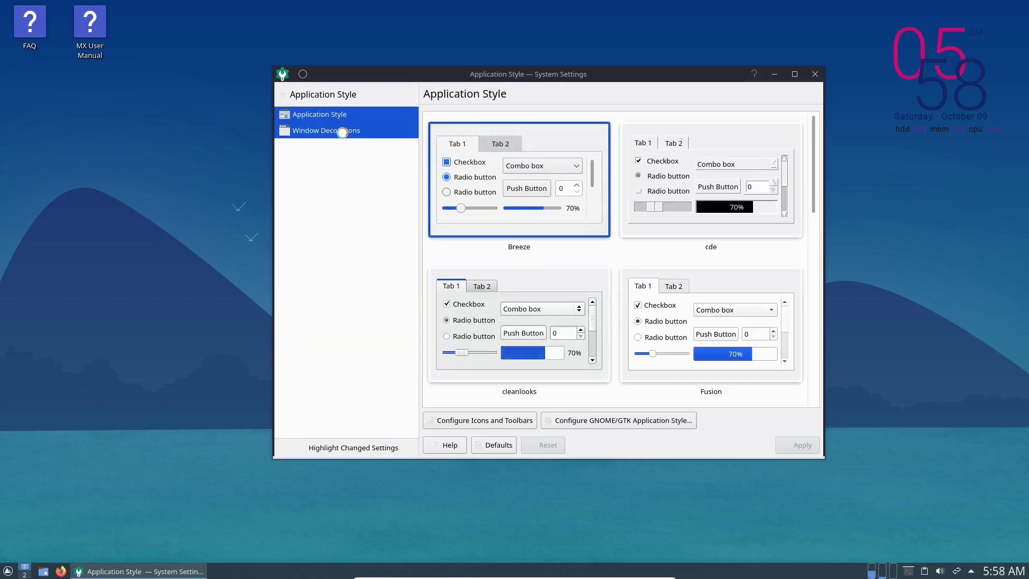
left_click(342, 131)
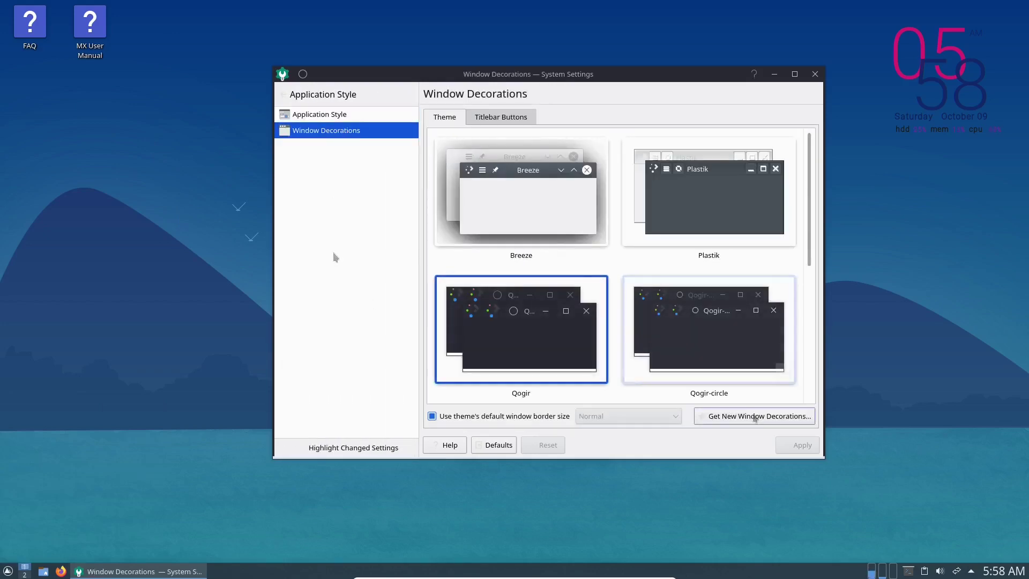
left_click(761, 417)
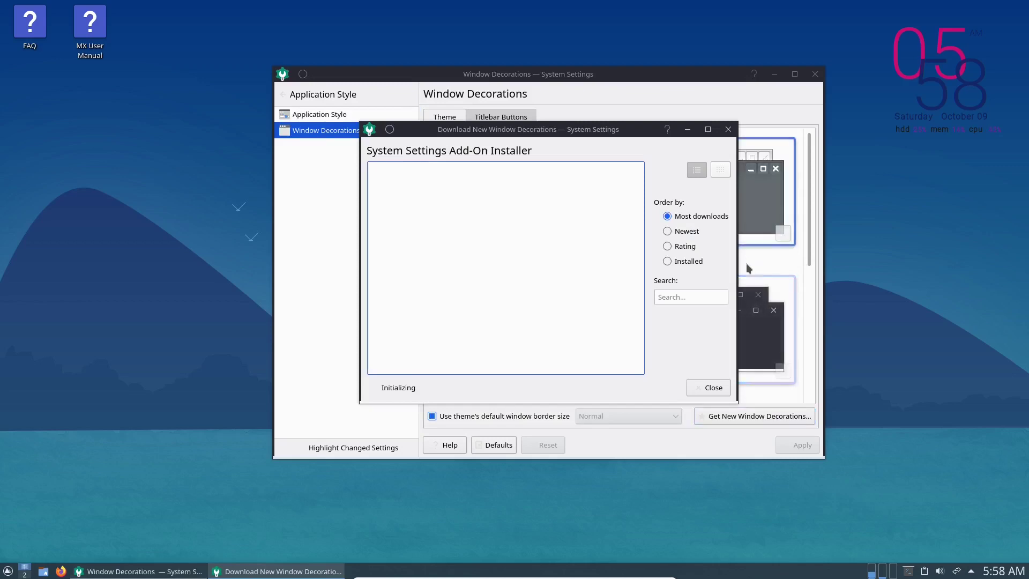
Search the decoration installer for qogir, confirm Qogir Aurorae Theme is installed, and close it.
left_click(685, 297)
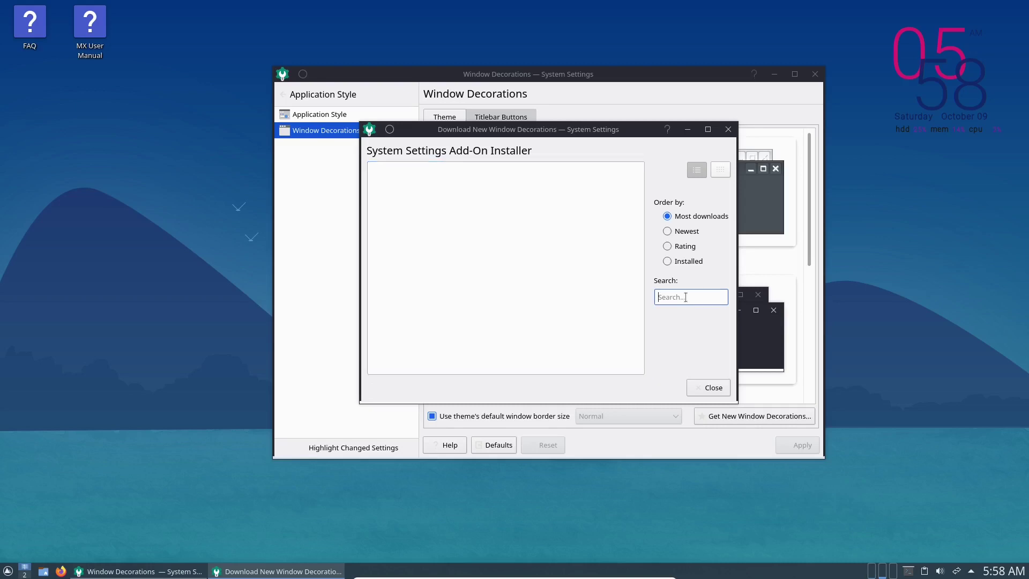
type("qog")
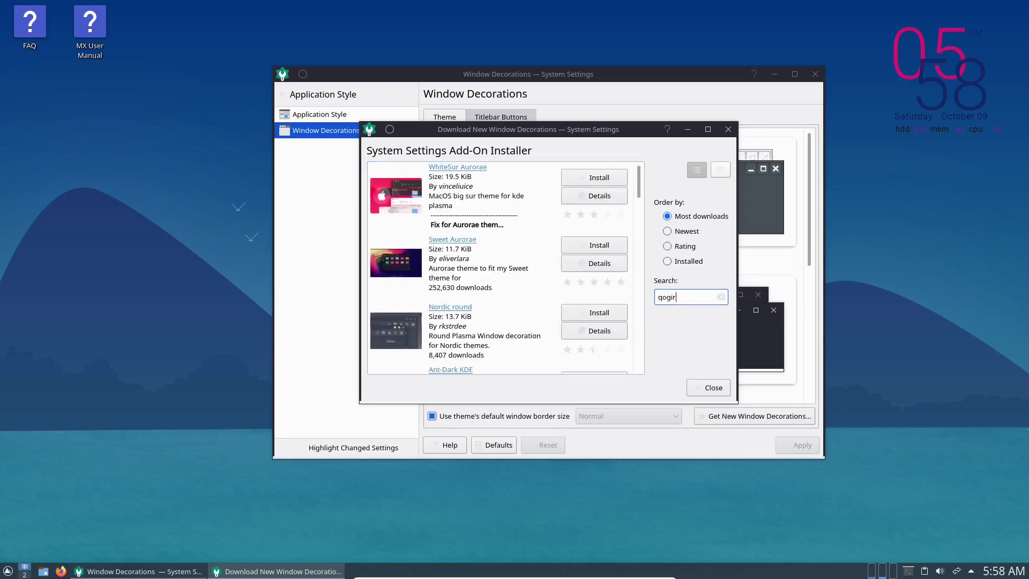
type("ir")
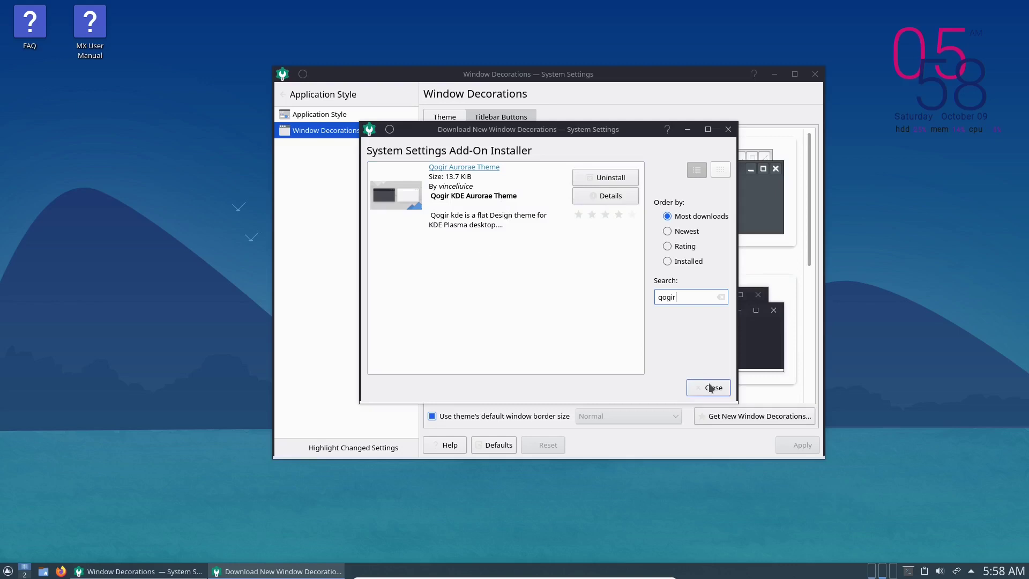
left_click_drag(594, 129, 619, 152)
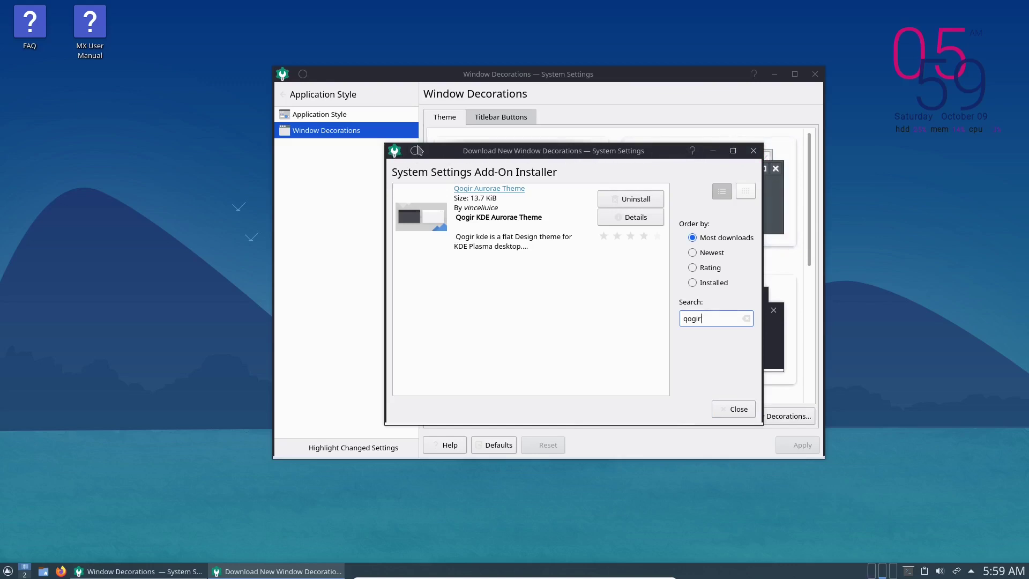
left_click(737, 409)
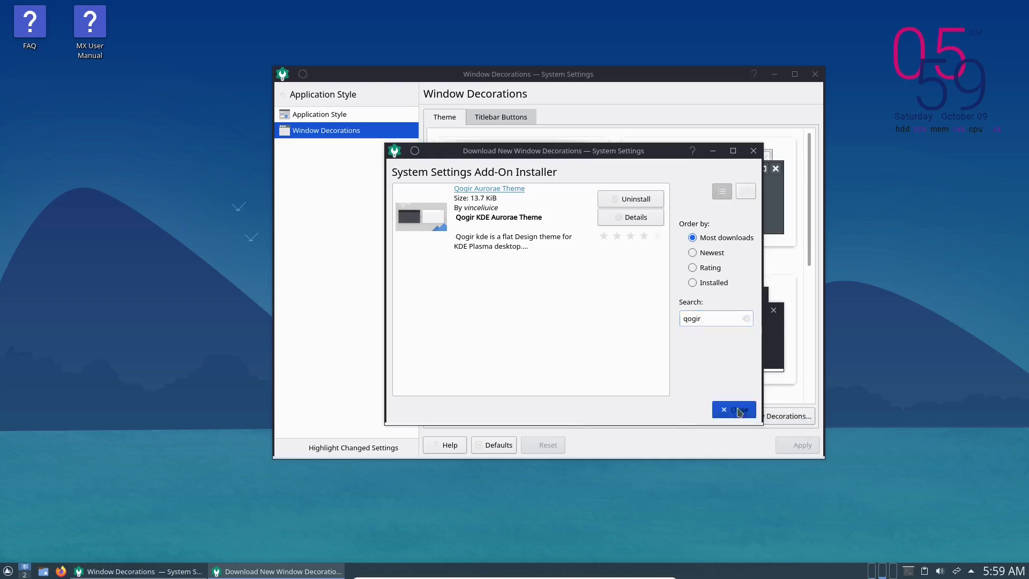
Preview Qogir-dark-circle-modified and Qogir-dark, then apply the Qogir-circle window decoration.
scroll(641, 278, "down", 4)
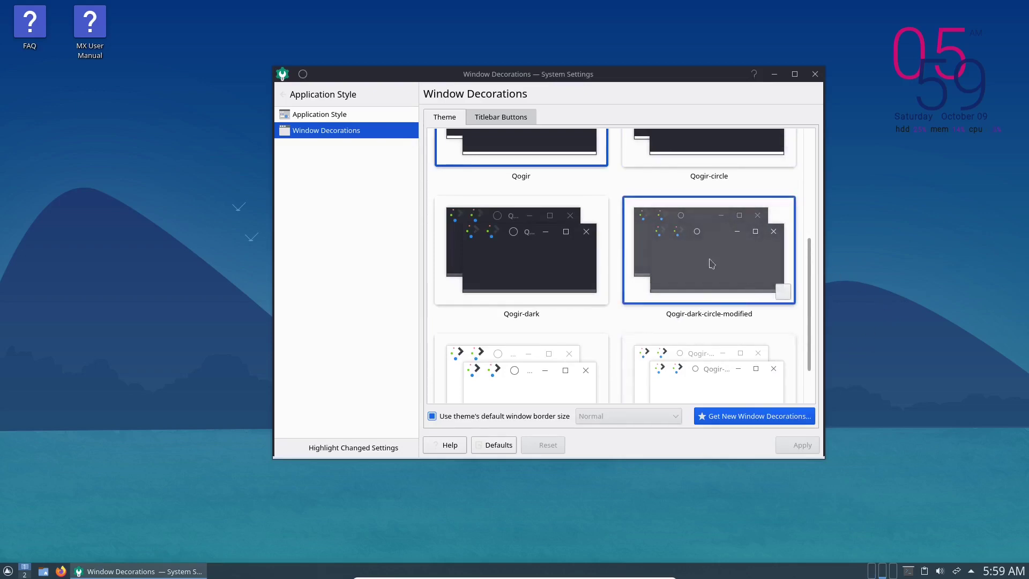
left_click(707, 260)
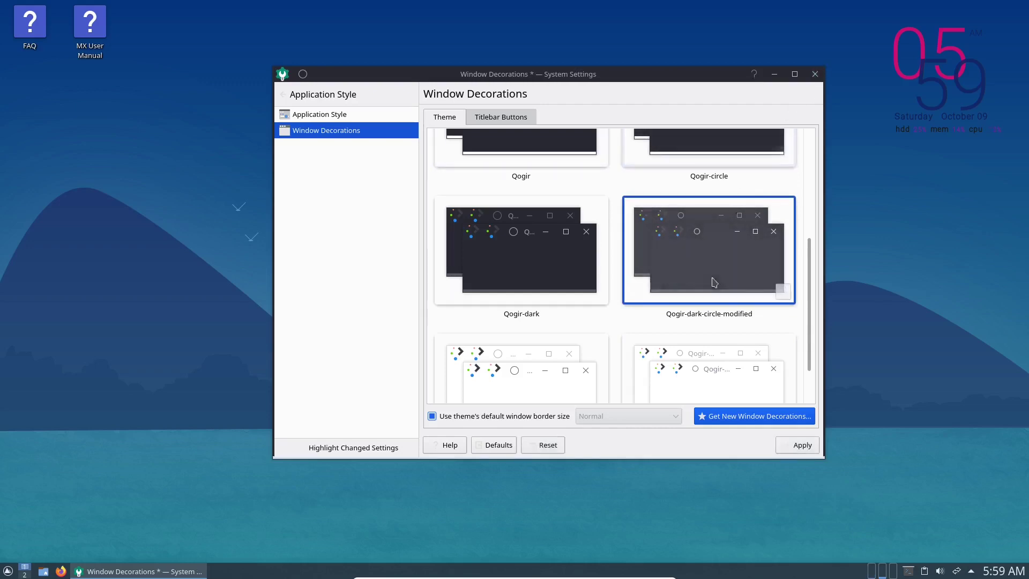
left_click(540, 264)
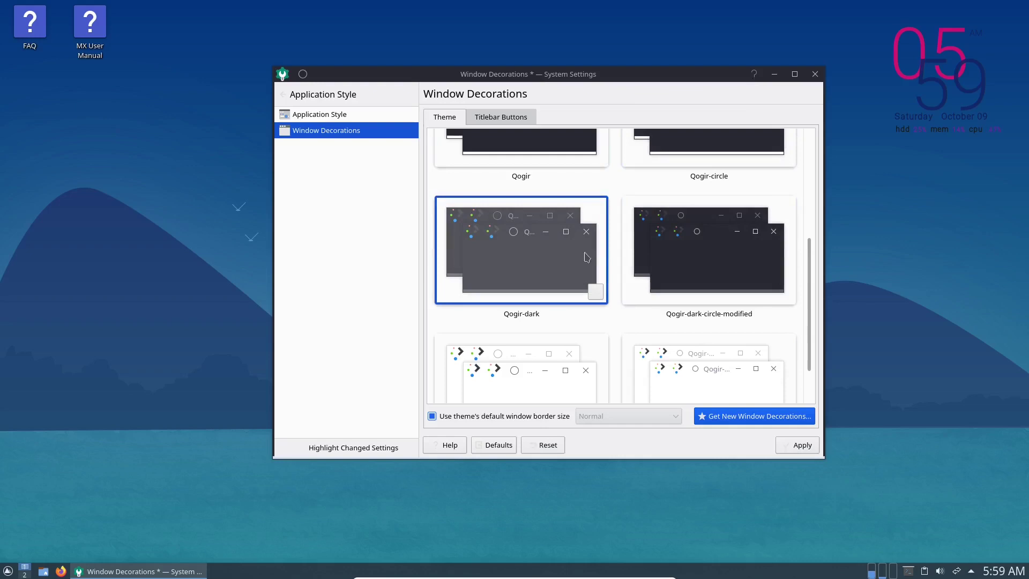
scroll(752, 209, "up", 1)
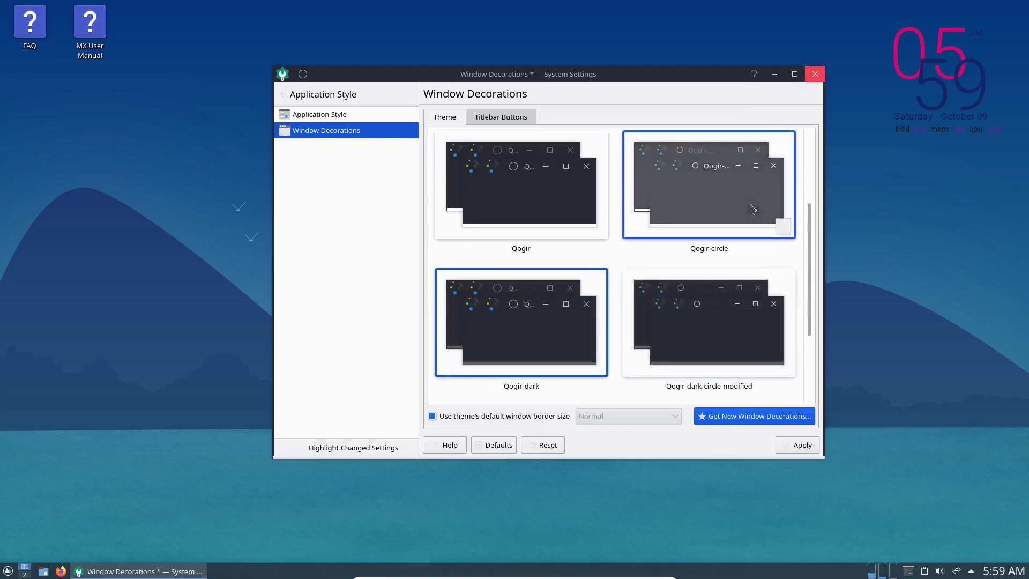
left_click(732, 199)
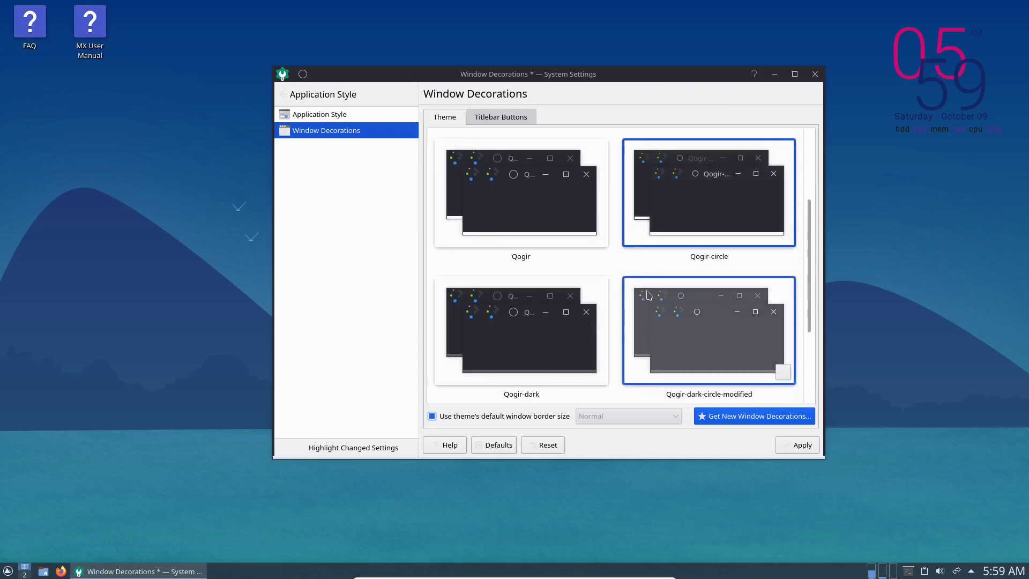
left_click(796, 448)
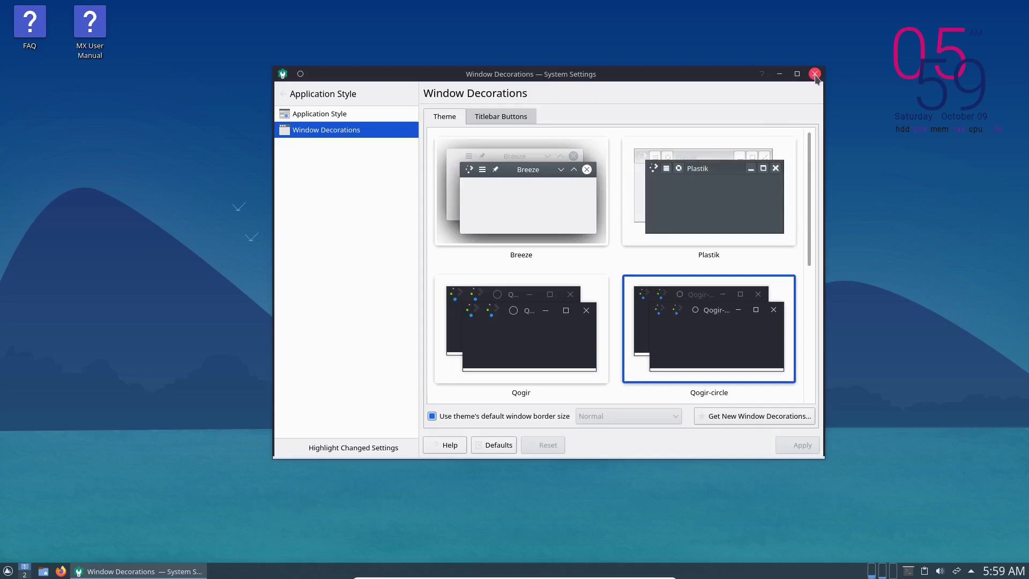
Try Qogir-dark-circle-modified, then apply Qogir-dark and close System Settings.
scroll(625, 314, "down", 5)
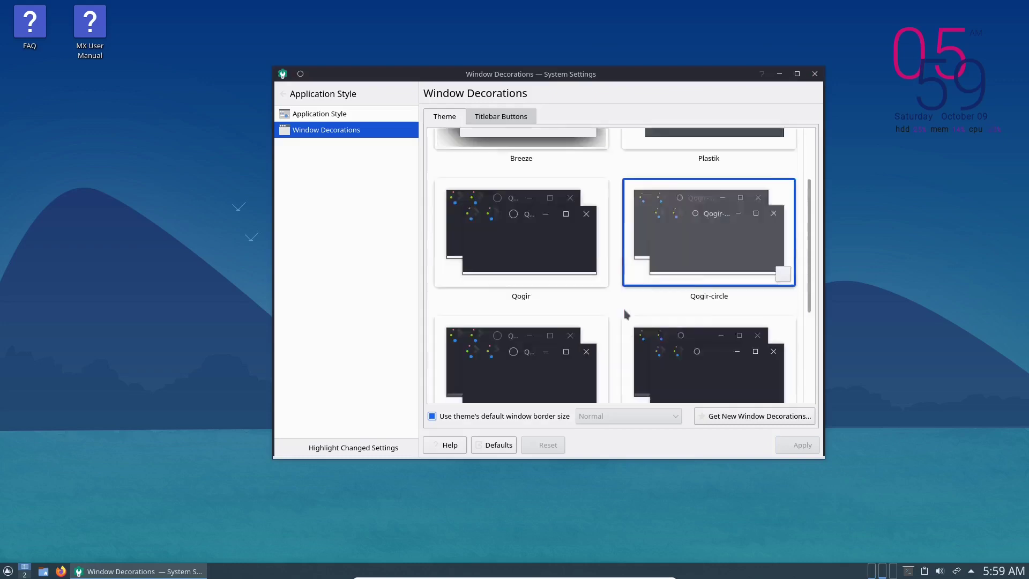
key("Left")
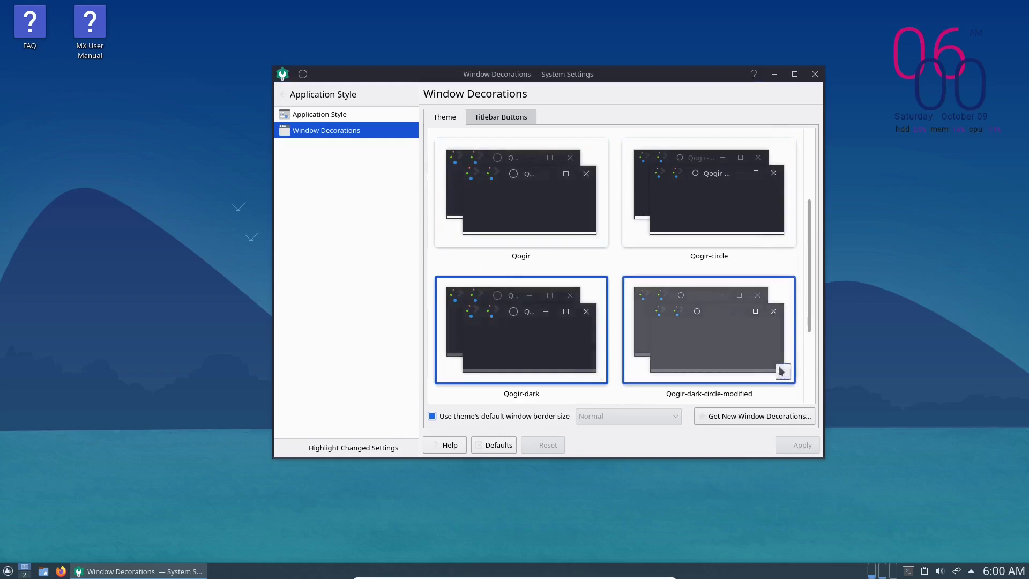
left_click(723, 336)
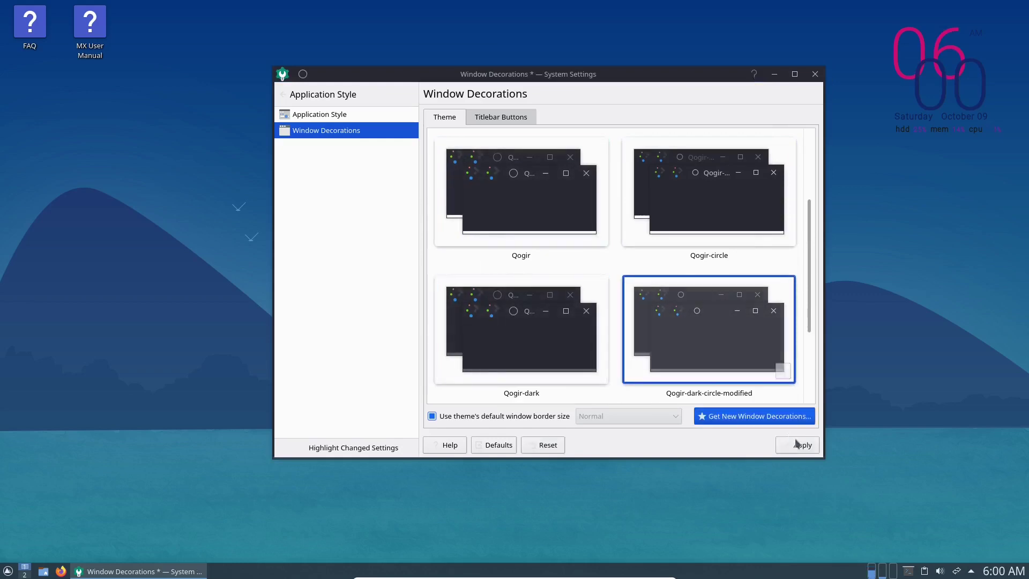
left_click(799, 445)
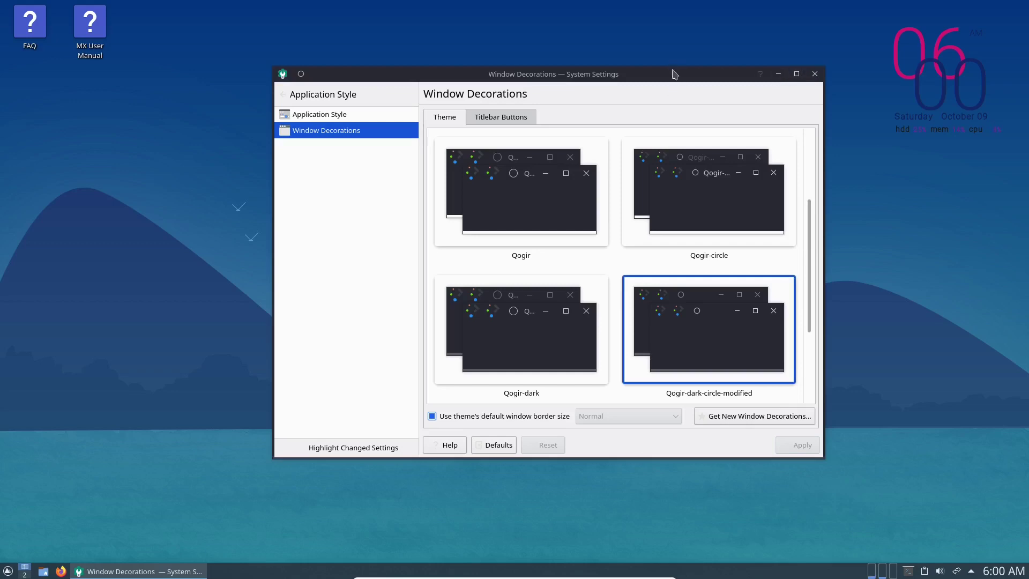
left_click(533, 326)
left_click(798, 445)
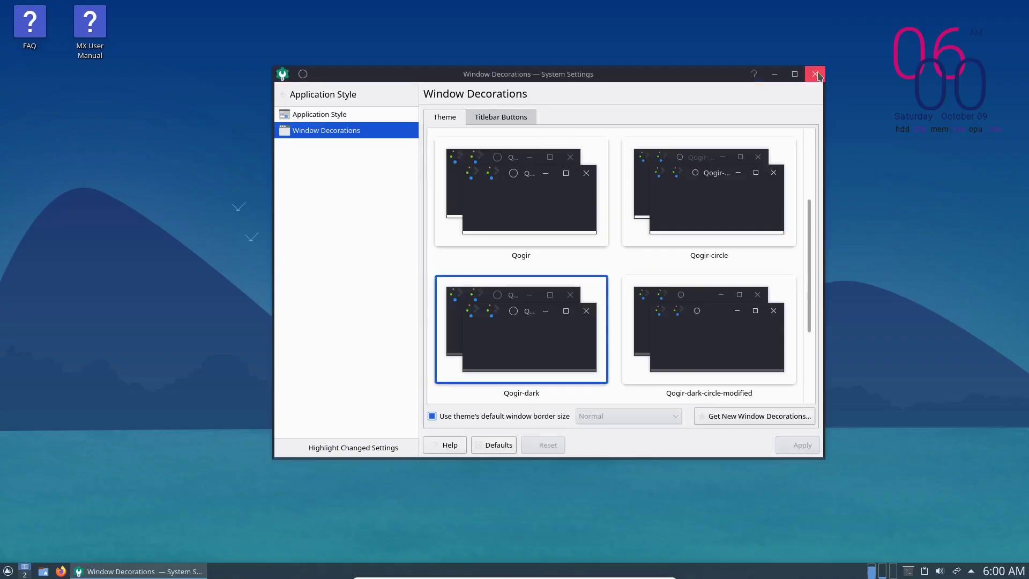
left_click(815, 74)
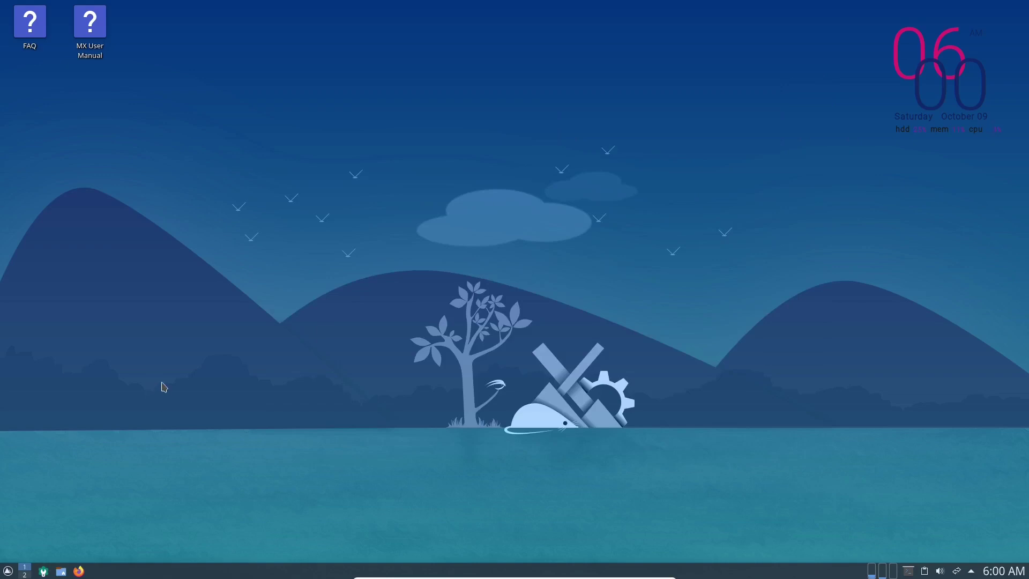
Reopen System Settings and navigate back through the categories to the Icons page.
left_click(8, 569)
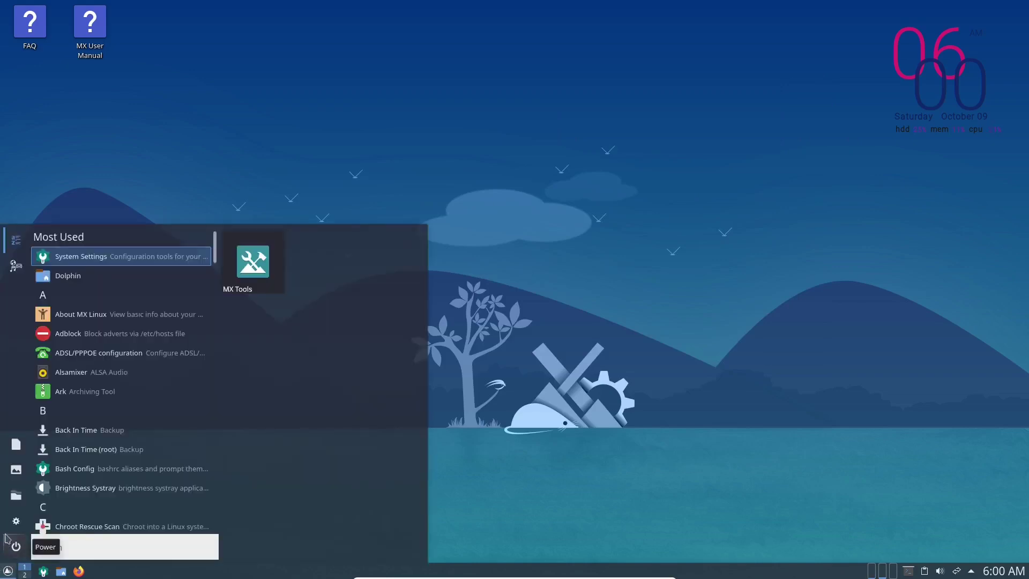
left_click(14, 521)
left_click(327, 131)
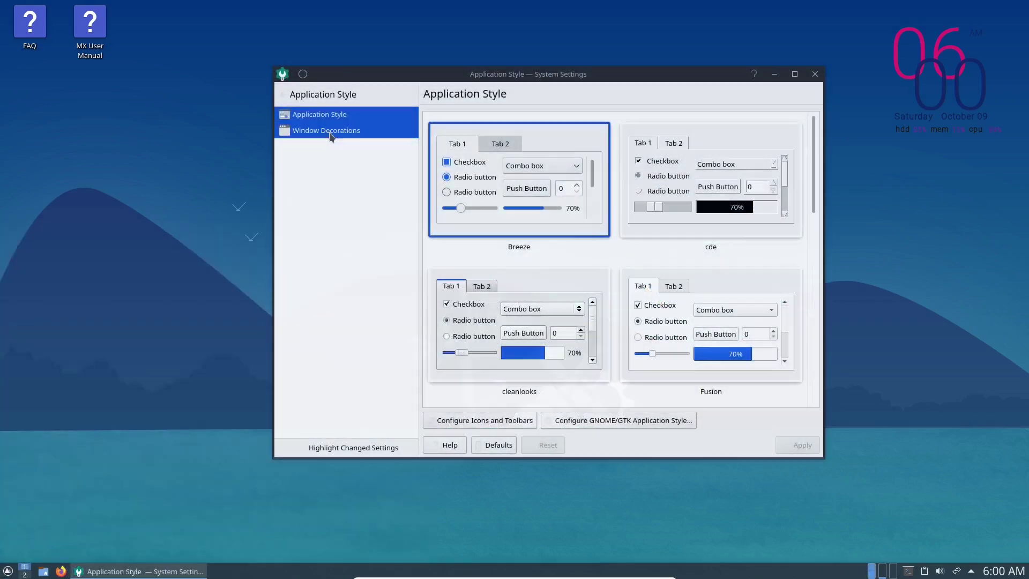
left_click(309, 97)
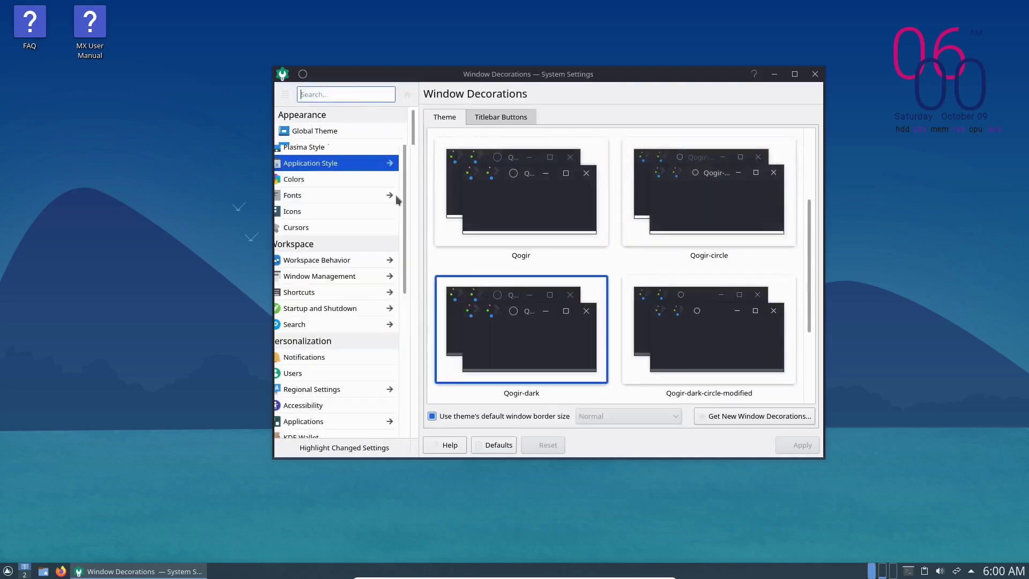
left_click(335, 149)
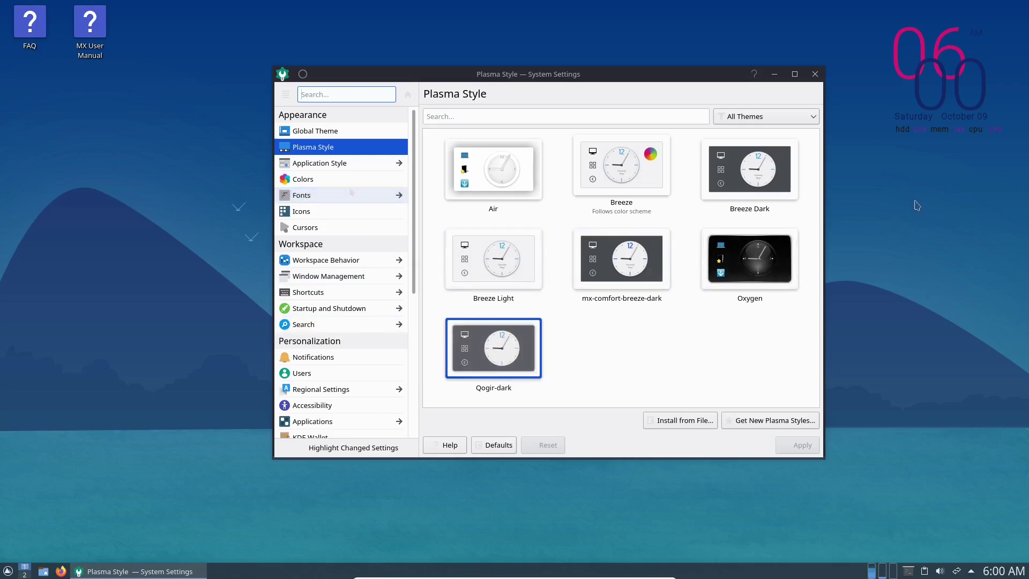
left_click(312, 213)
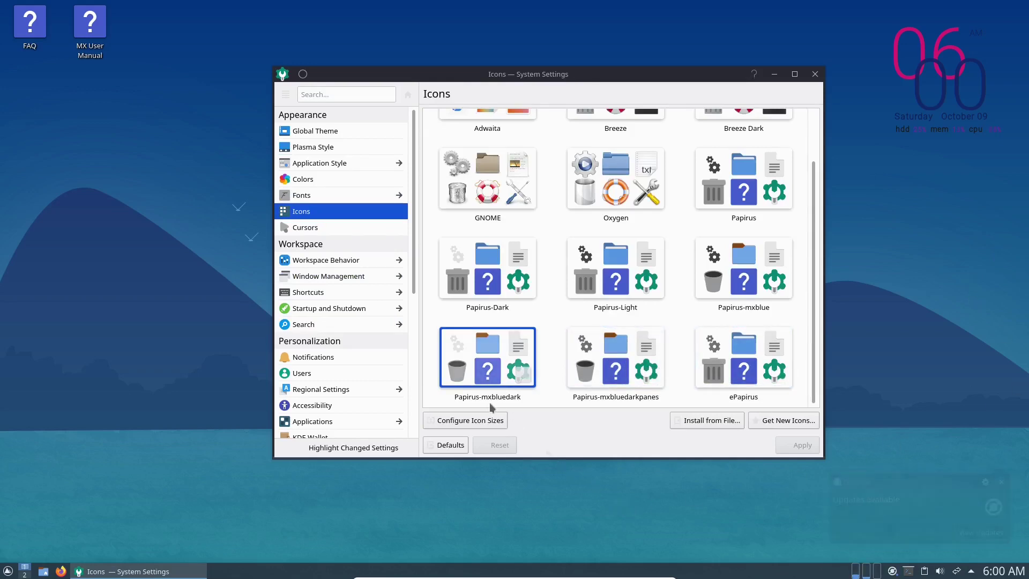
Apply the Papirus-mxbluedarkpanes icon theme and check the icons in the launcher.
left_click(8, 571)
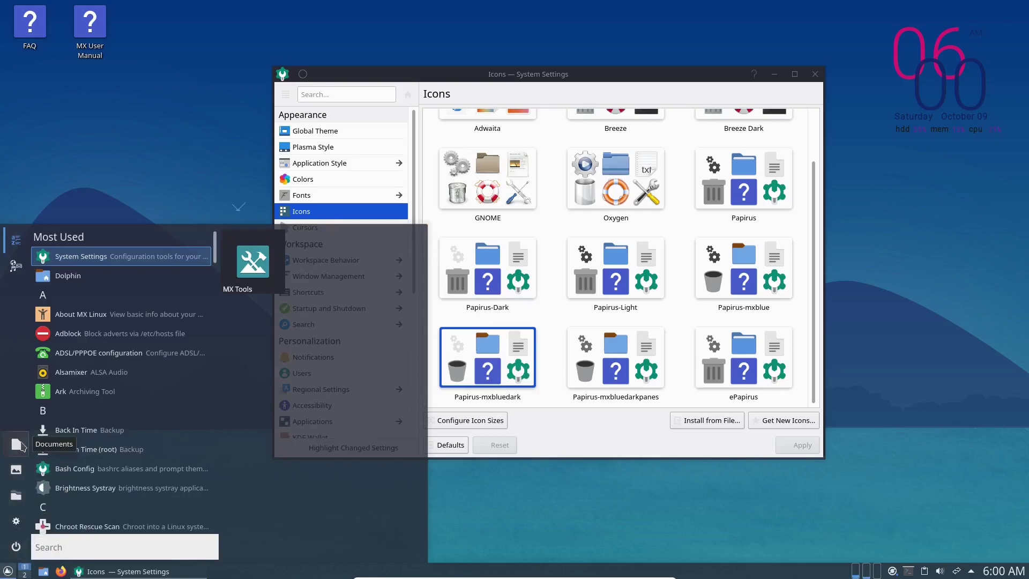
left_click(7, 572)
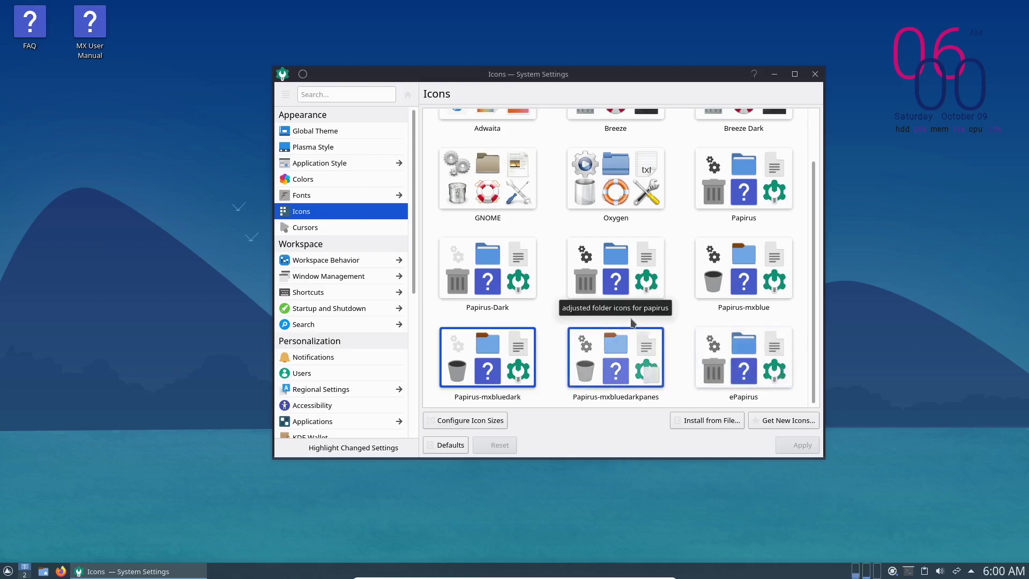
left_click(621, 366)
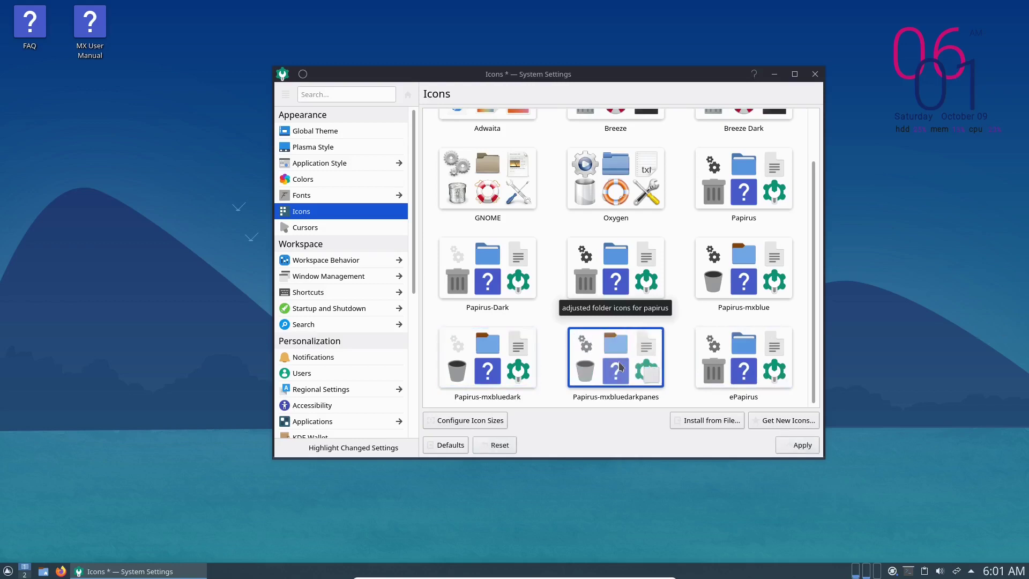
left_click(798, 445)
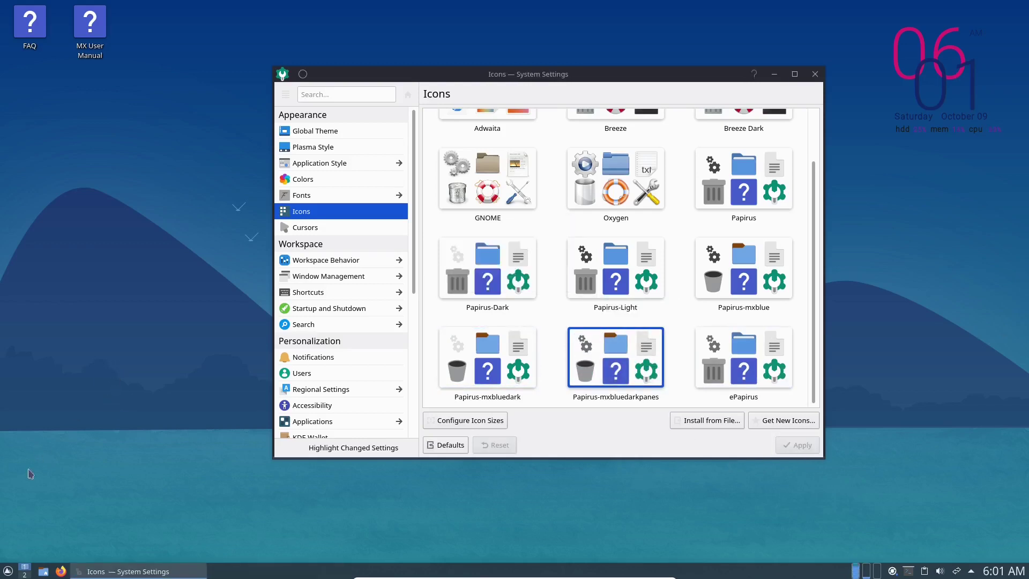
left_click(7, 571)
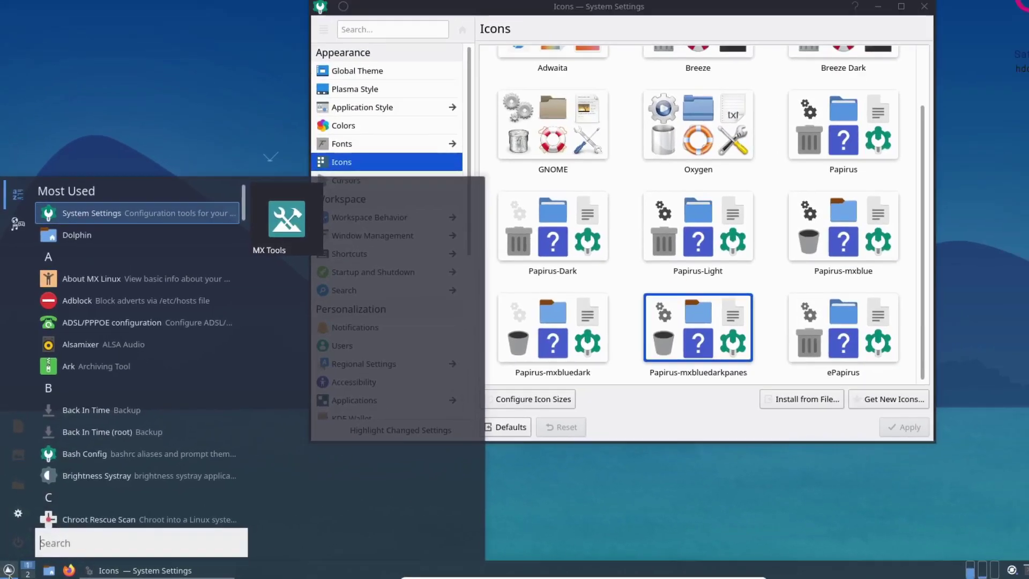
left_click(602, 499)
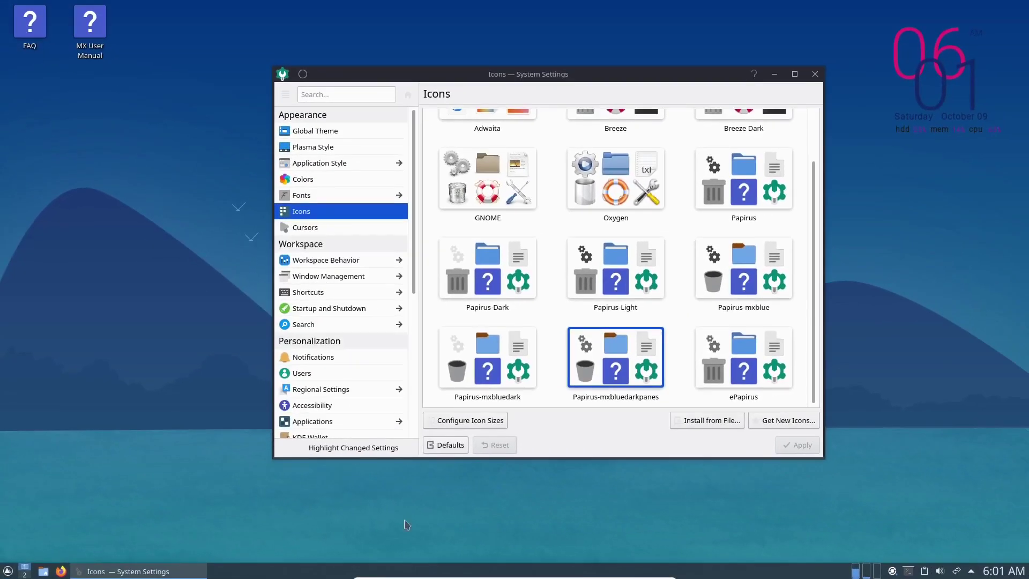
Switch to Papirus-mxbluedark icons, check the launcher, and quit System Settings with Ctrl+Q.
left_click(482, 370)
left_click(789, 450)
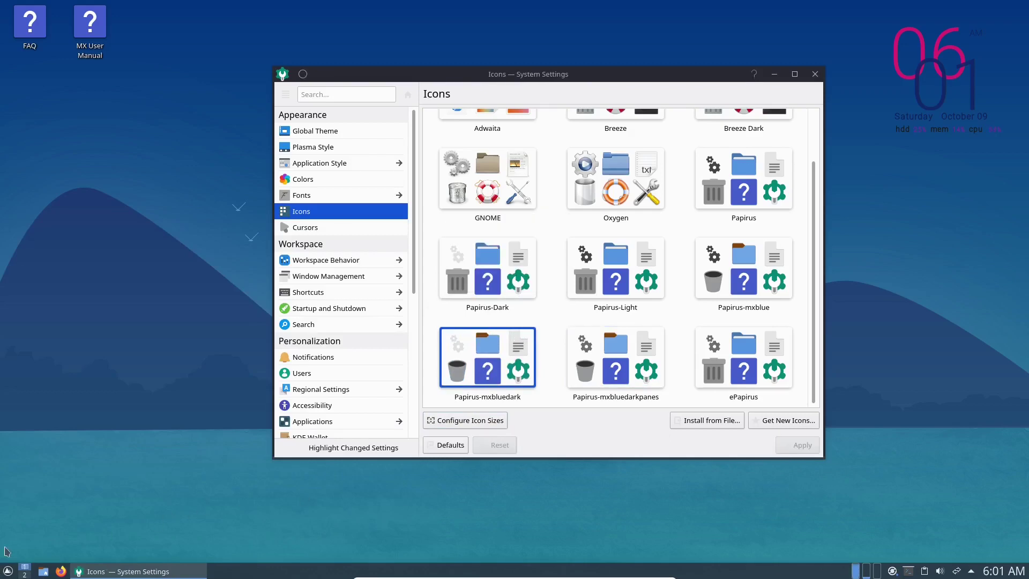
left_click(7, 570)
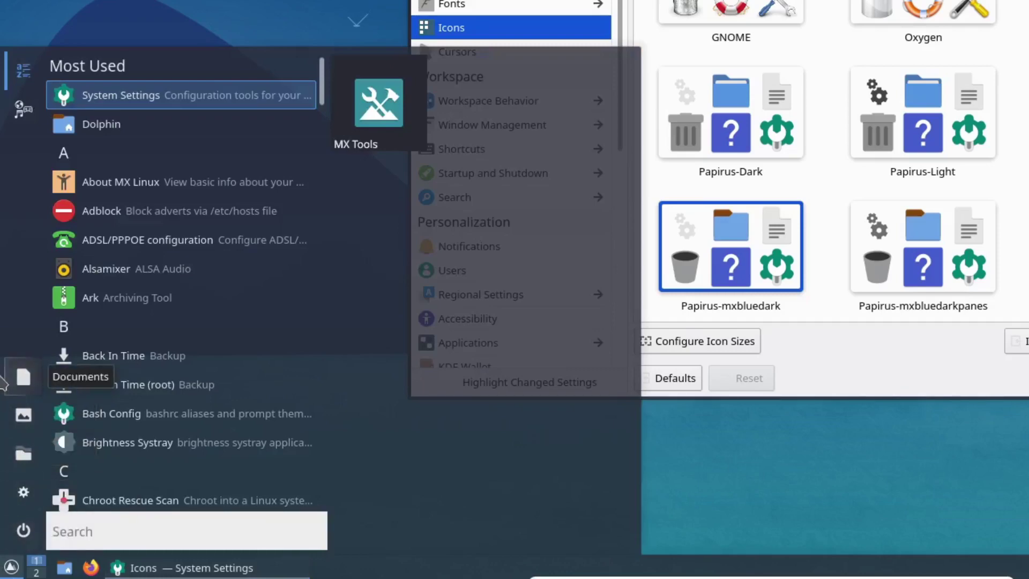
left_click(9, 568)
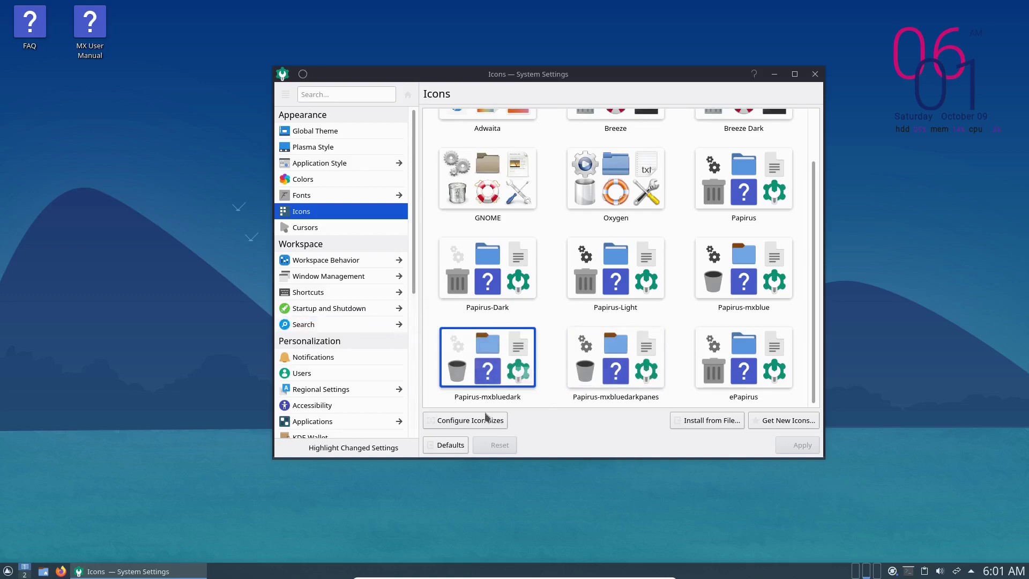
key("ctrl+q")
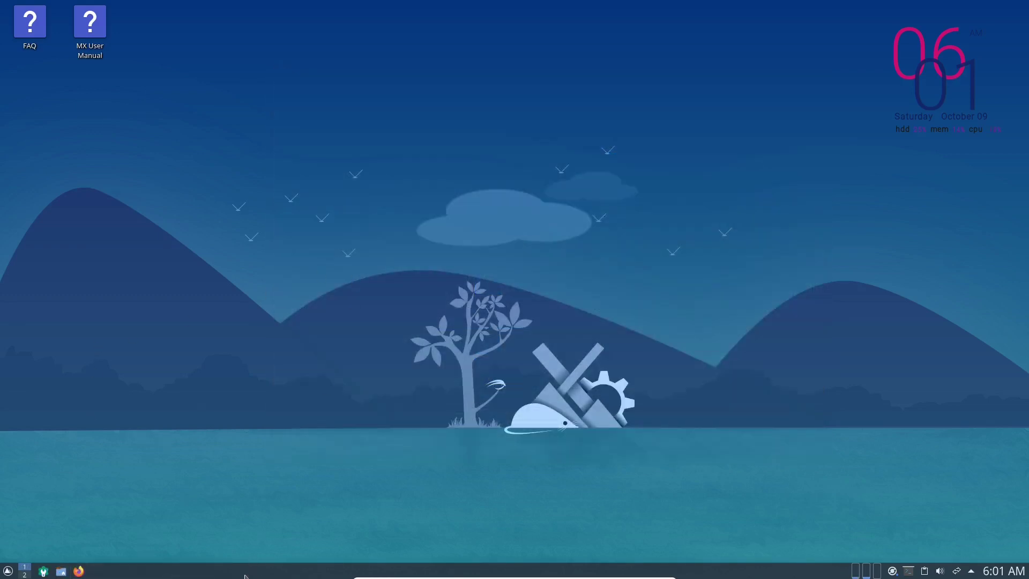
Open the widget browser from the taskbar's context menu, then close it.
right_click(244, 576)
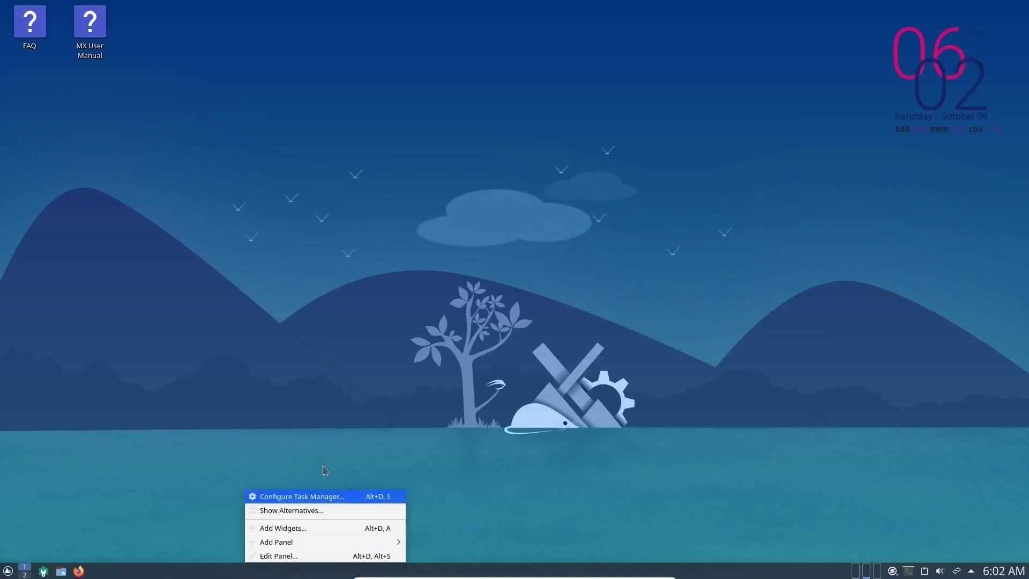
left_click(178, 577)
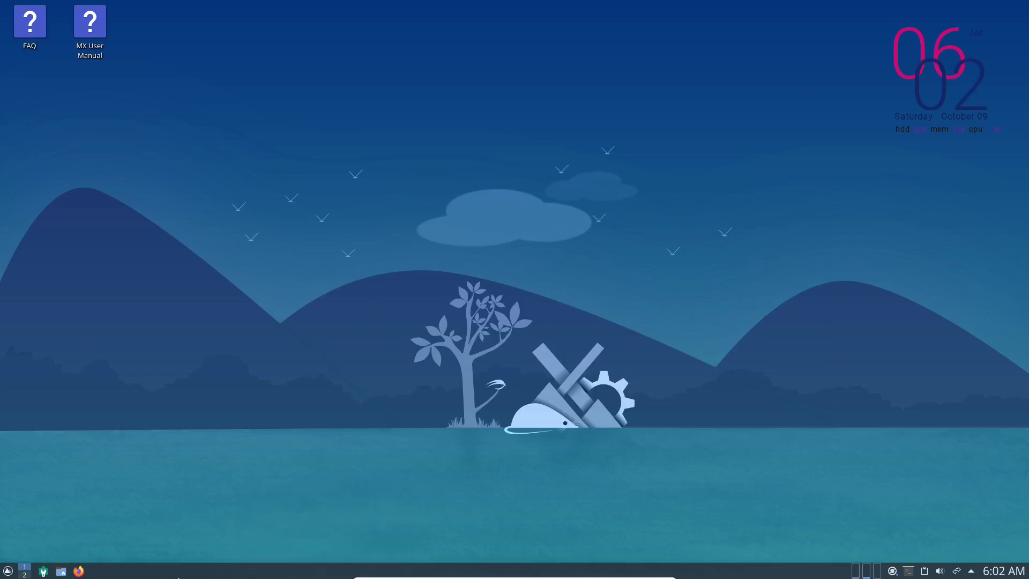
right_click(223, 577)
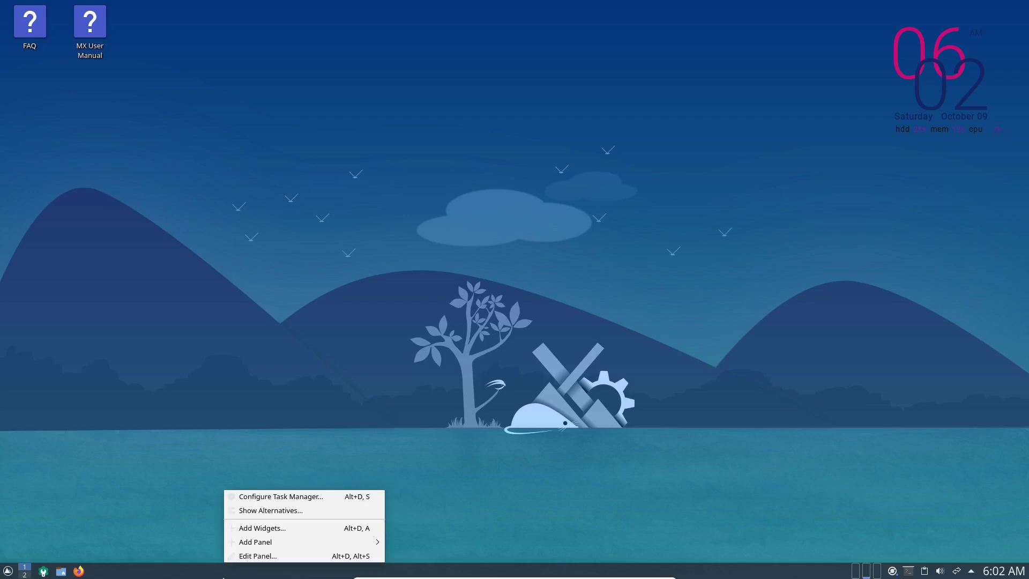
left_click(262, 528)
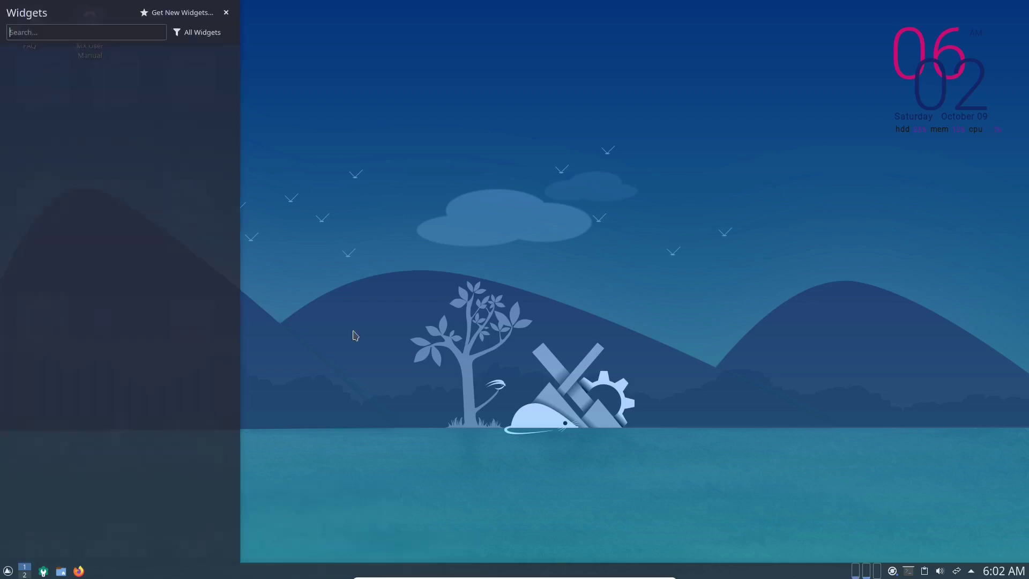
left_click(425, 138)
From the desktop's Add Widgets, choose Get New Widgets > Download New Plasma Widgets.
right_click(474, 156)
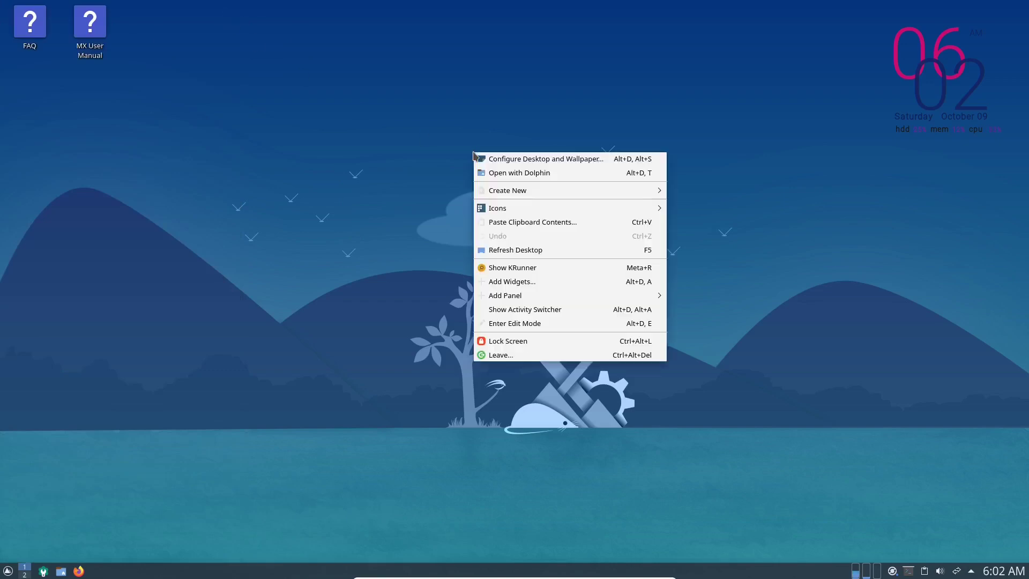
left_click(527, 283)
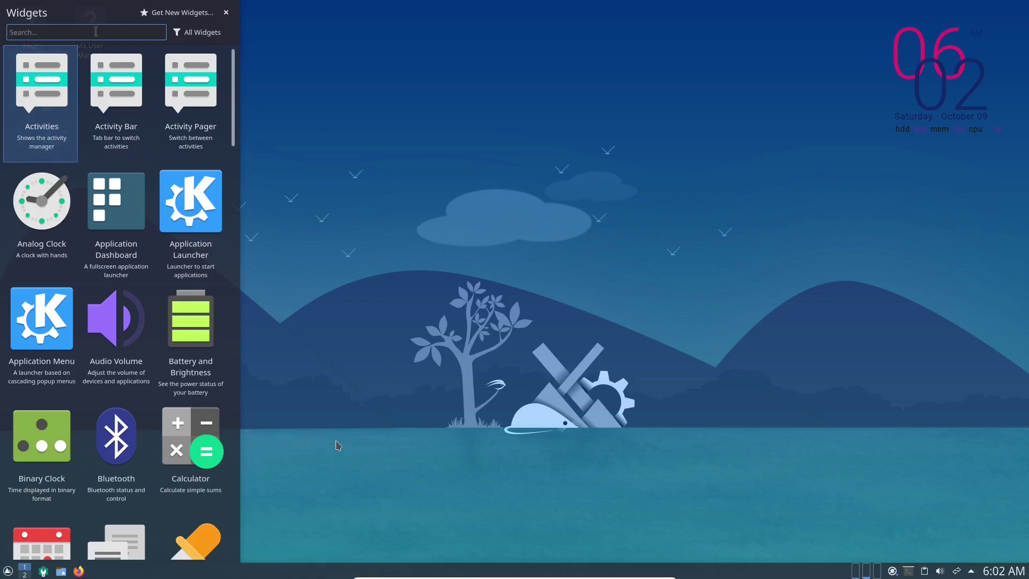
left_click(198, 17)
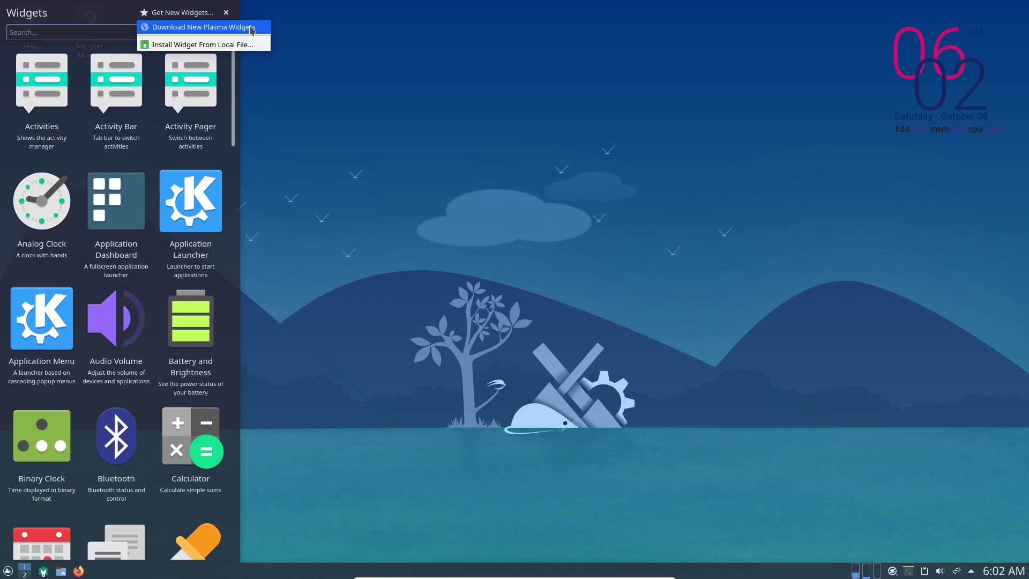
left_click(252, 28)
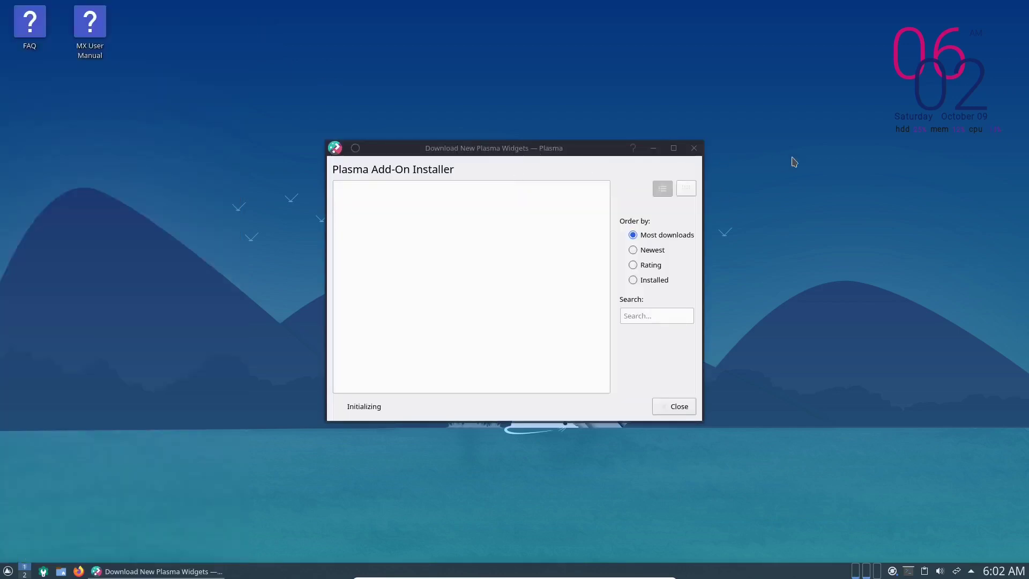
Search widgets for 'menu', confirm Tiled Menu is installed, close the installer, and open the launcher.
left_click(655, 316)
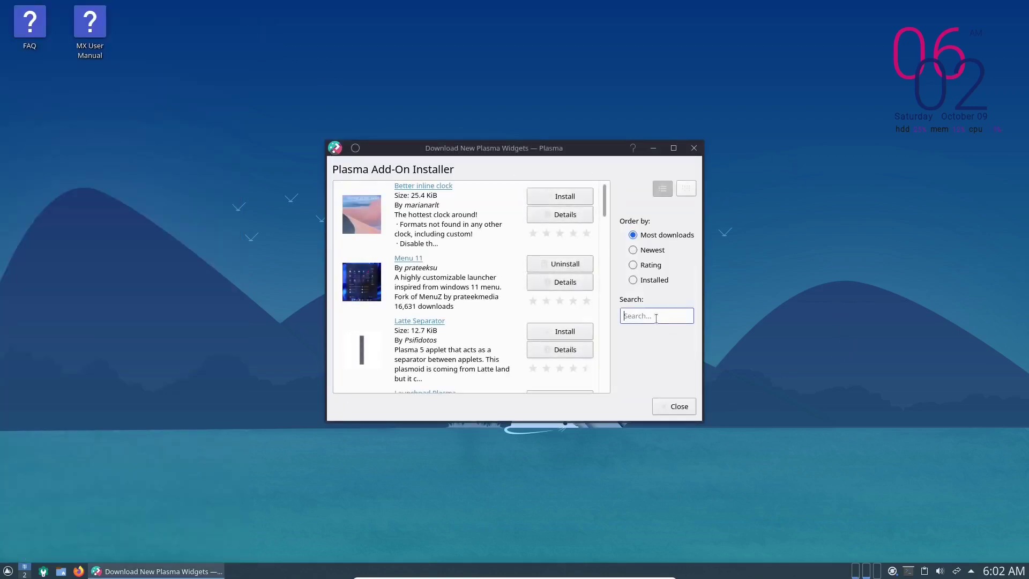
type("menu")
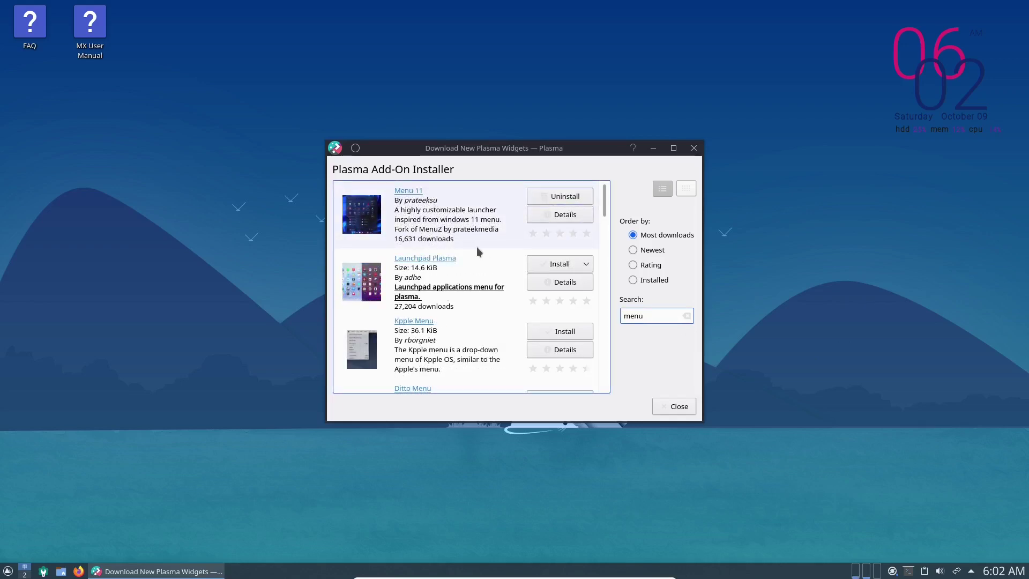
scroll(473, 248, "down", 10)
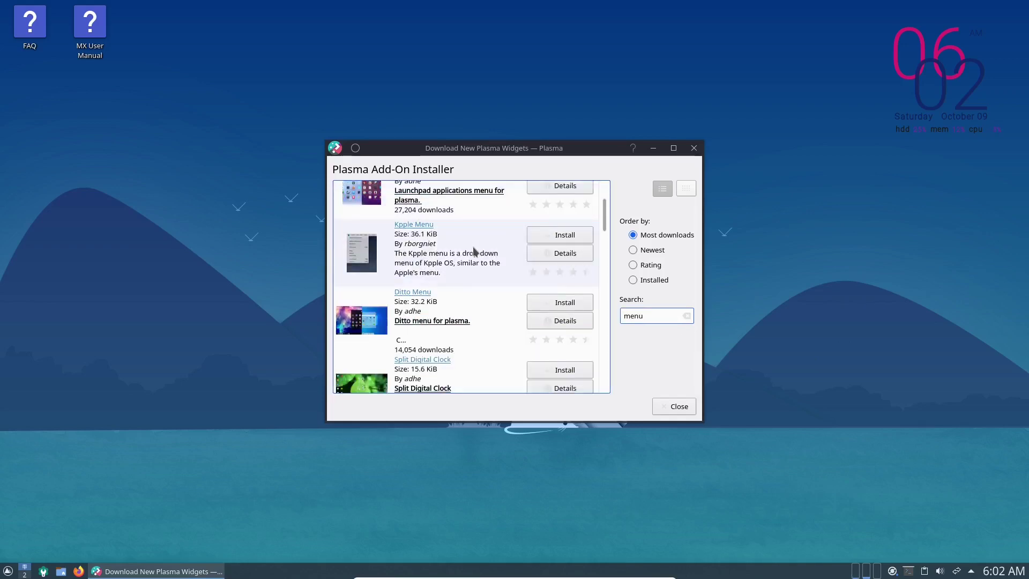
scroll(473, 251, "down", 5)
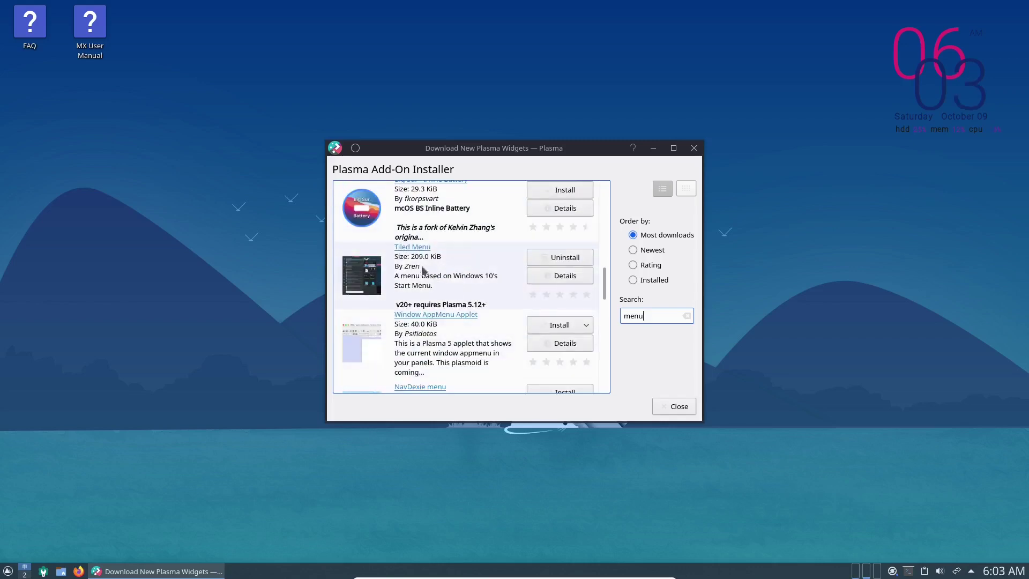
left_click(674, 406)
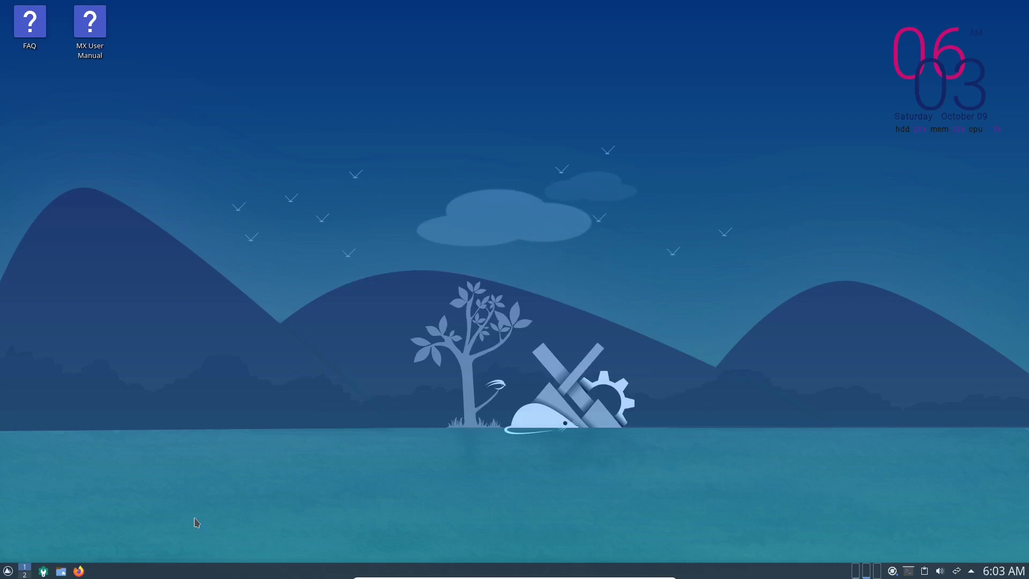
left_click(8, 571)
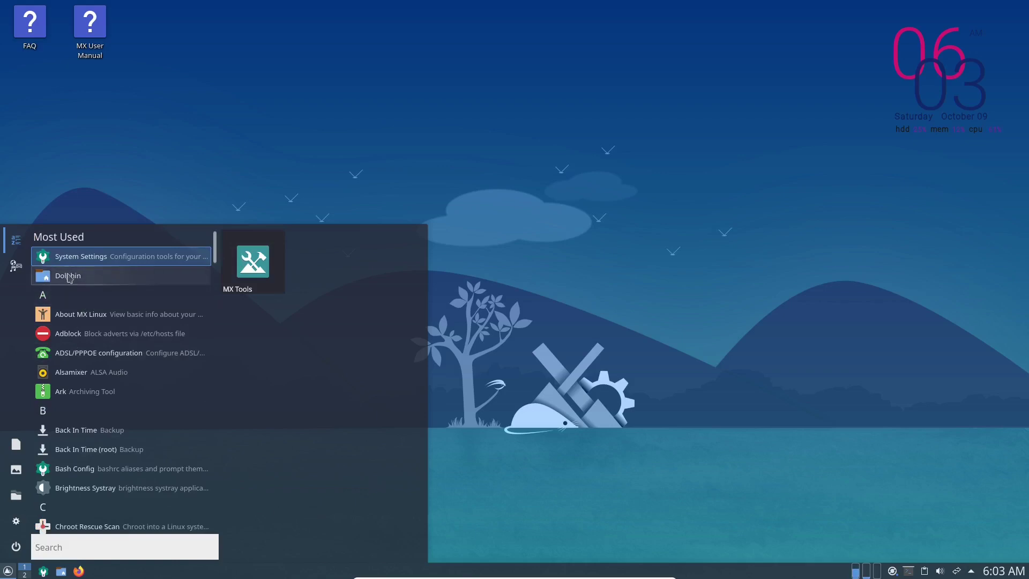
Pin Dolphin beside MX Tools in the launcher favourites, then list alternative launcher widgets.
left_click_drag(69, 278, 315, 253)
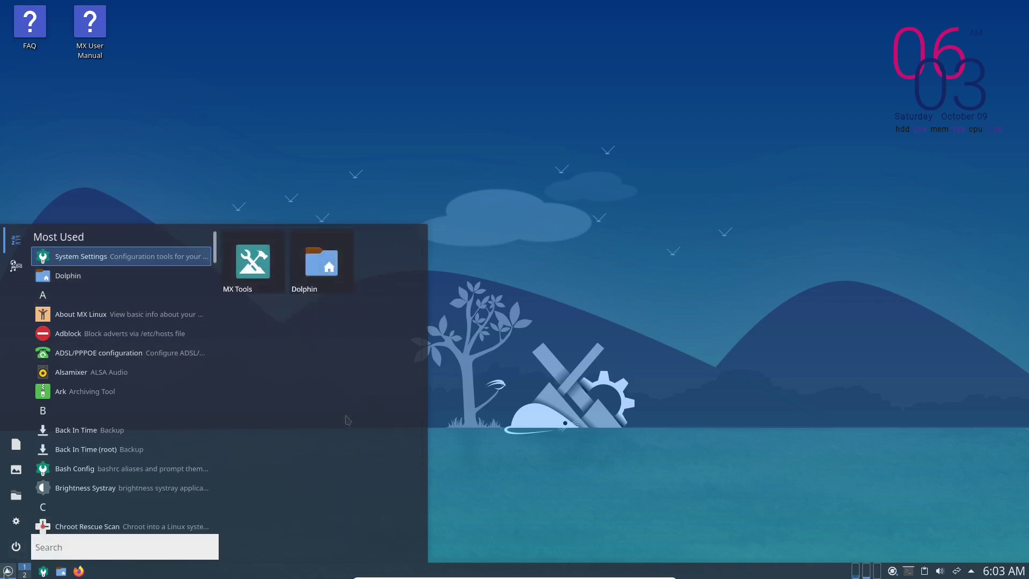
left_click(8, 571)
right_click(7, 570)
left_click(33, 512)
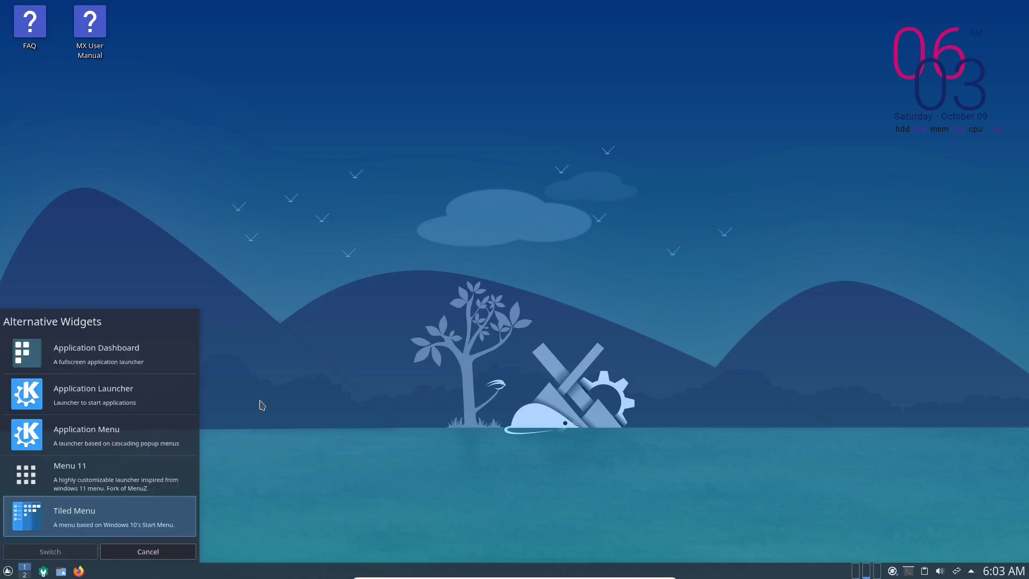
Switch the launcher to Menu 11, browse its All apps list, and close it.
left_click(66, 476)
left_click(48, 551)
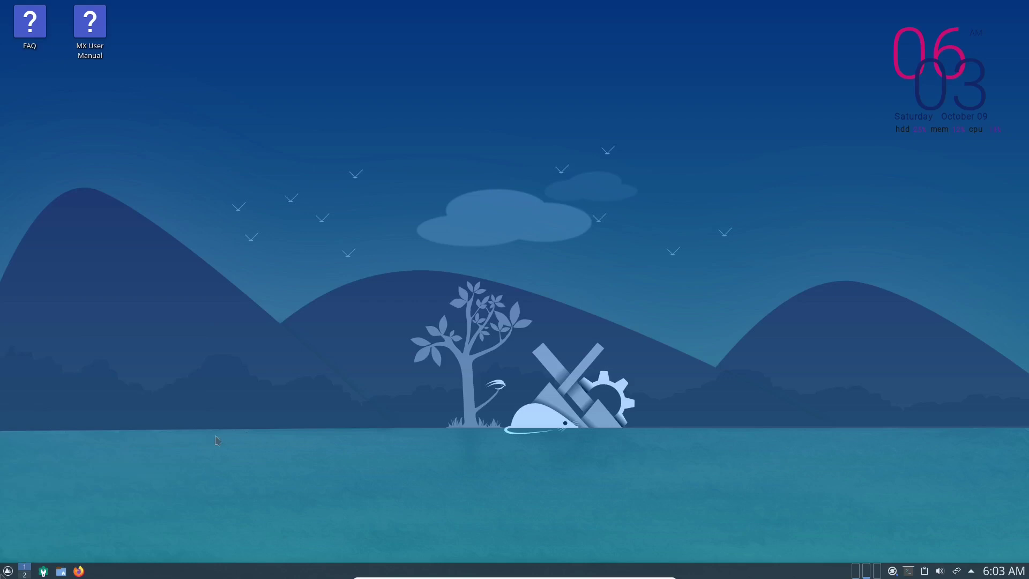
key("super")
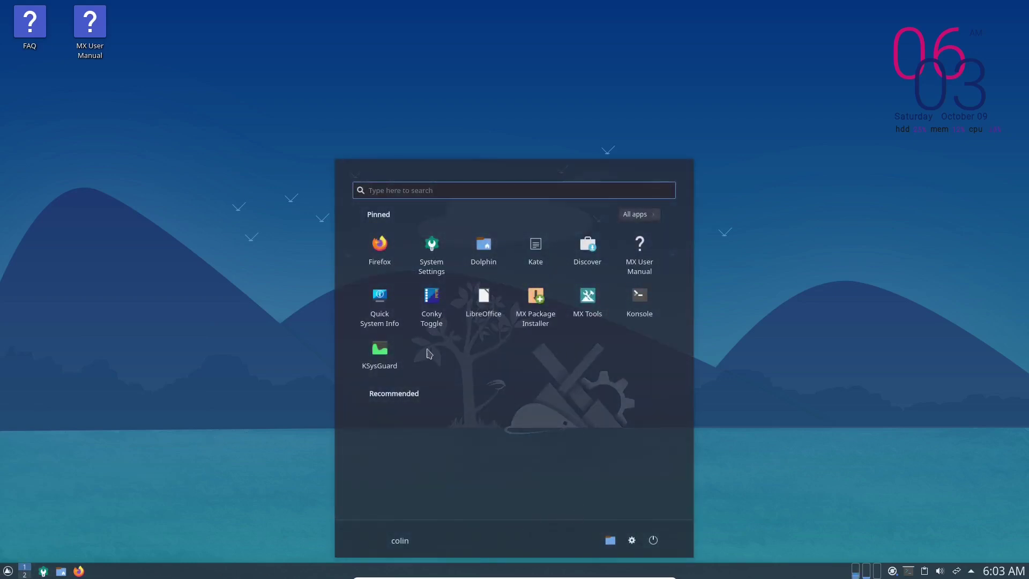
left_click(643, 215)
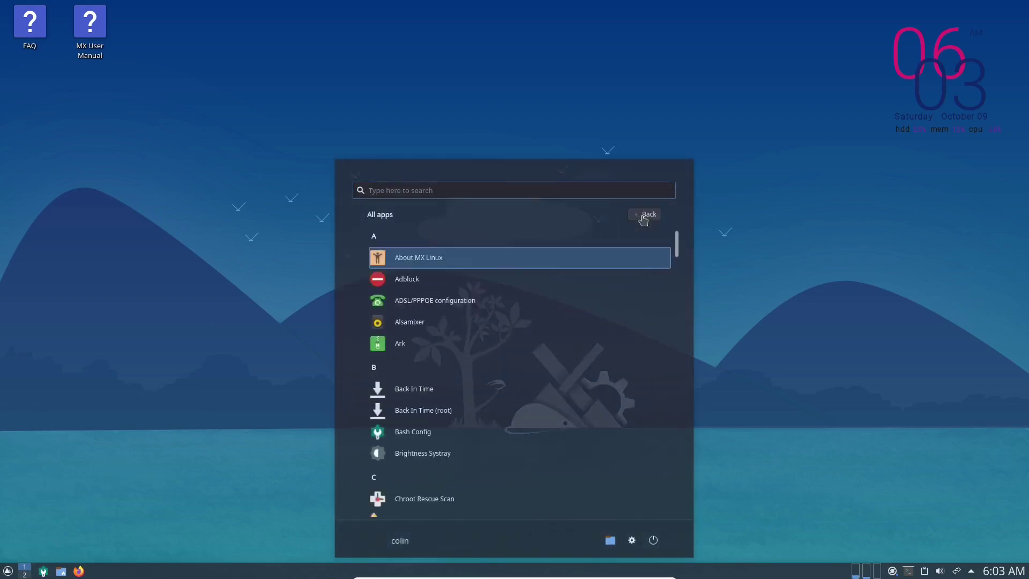
scroll(408, 306, "down", 15)
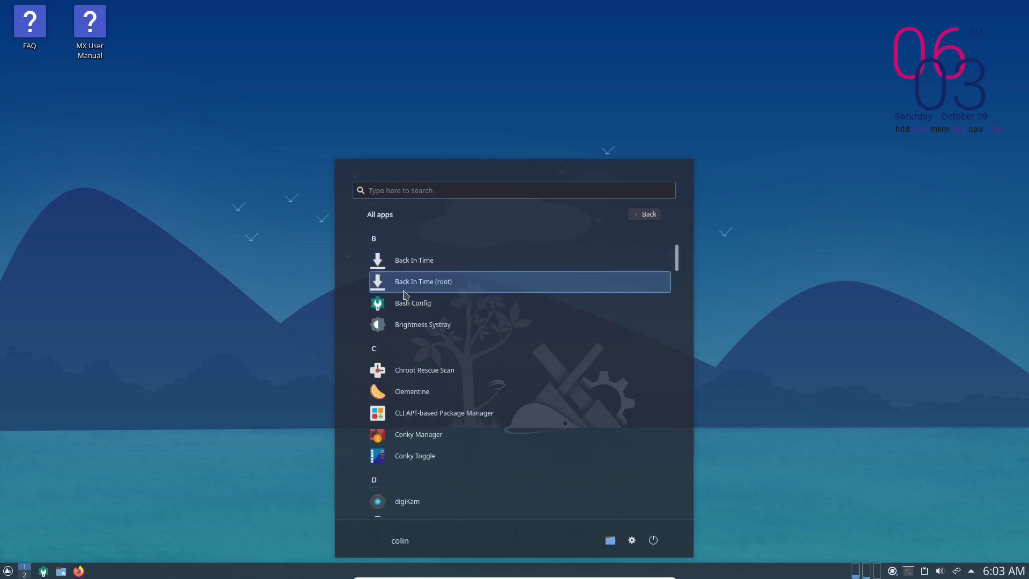
scroll(412, 321, "down", 10)
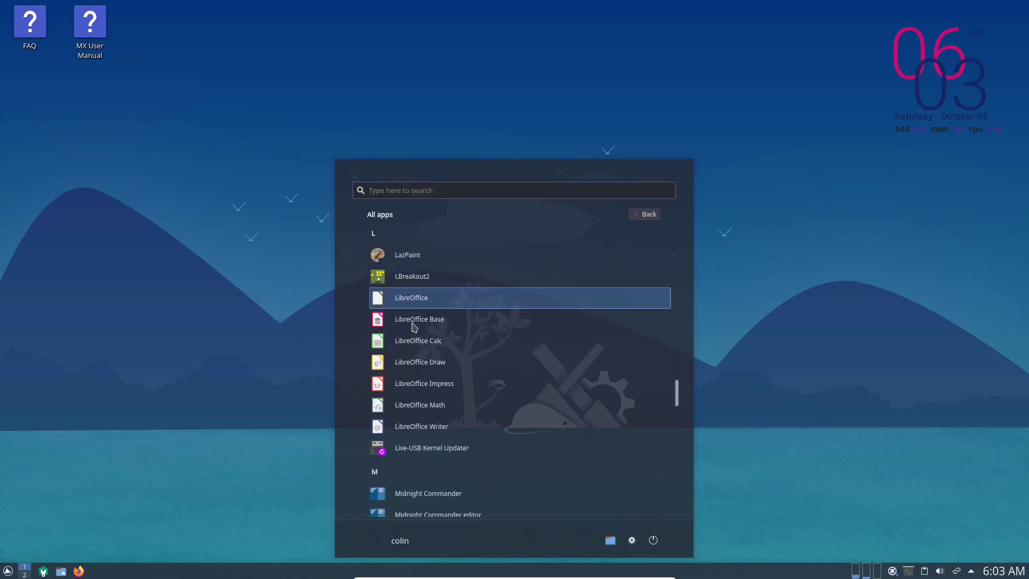
scroll(414, 327, "down", 4)
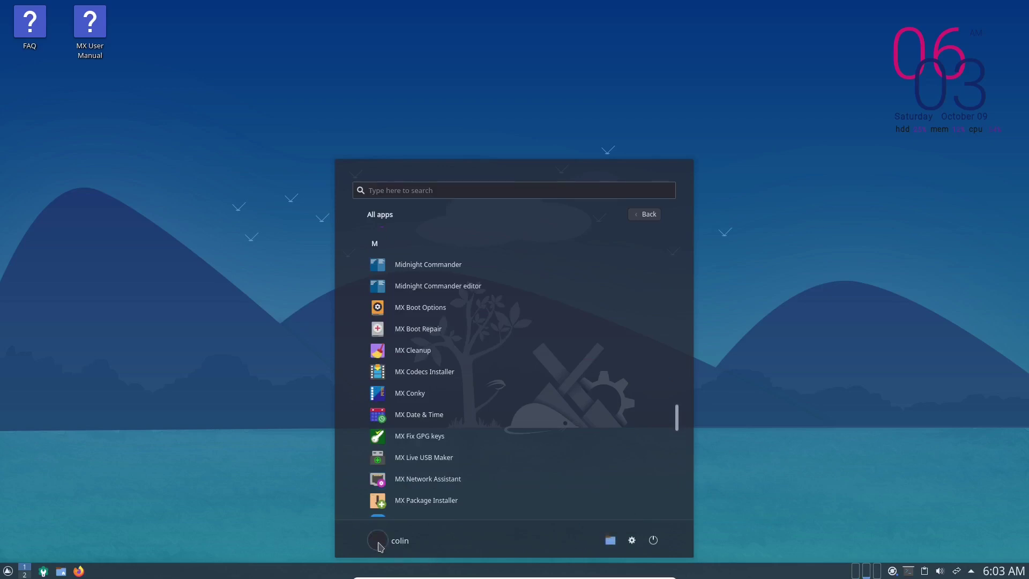
left_click(225, 423)
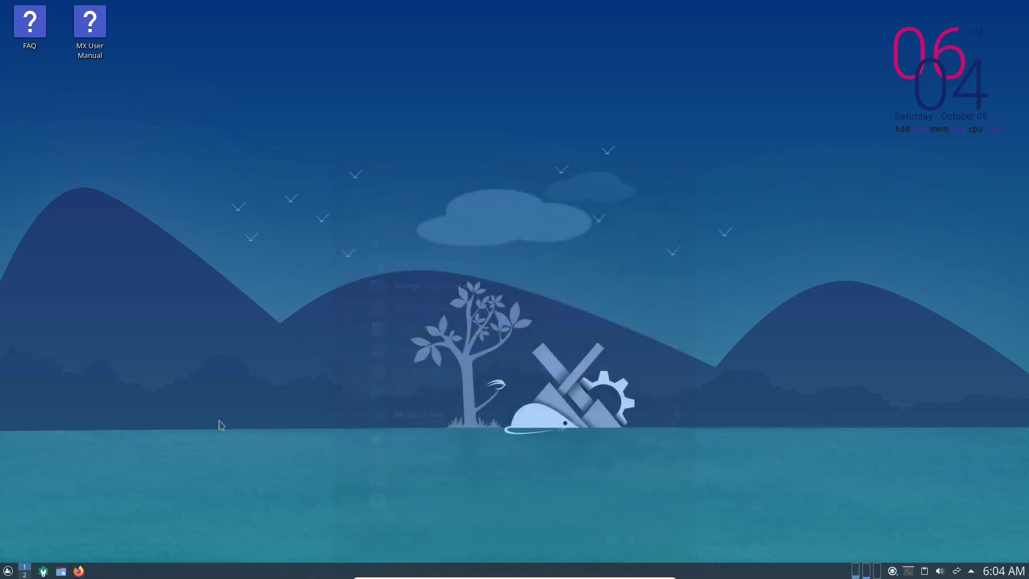
Replace the Menu 11 launcher with the Tiled Menu widget.
right_click(6, 572)
left_click(54, 510)
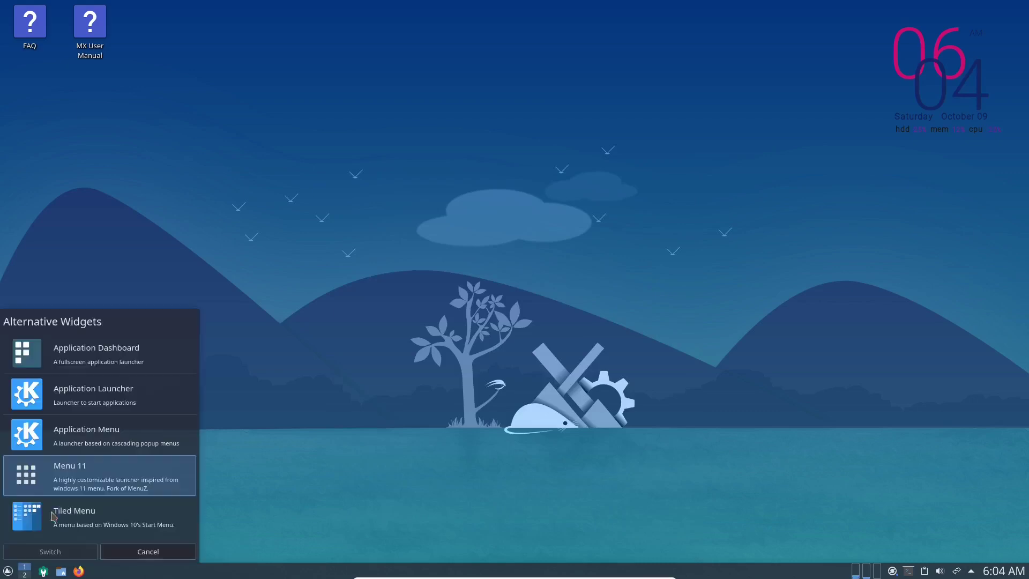
left_click(85, 510)
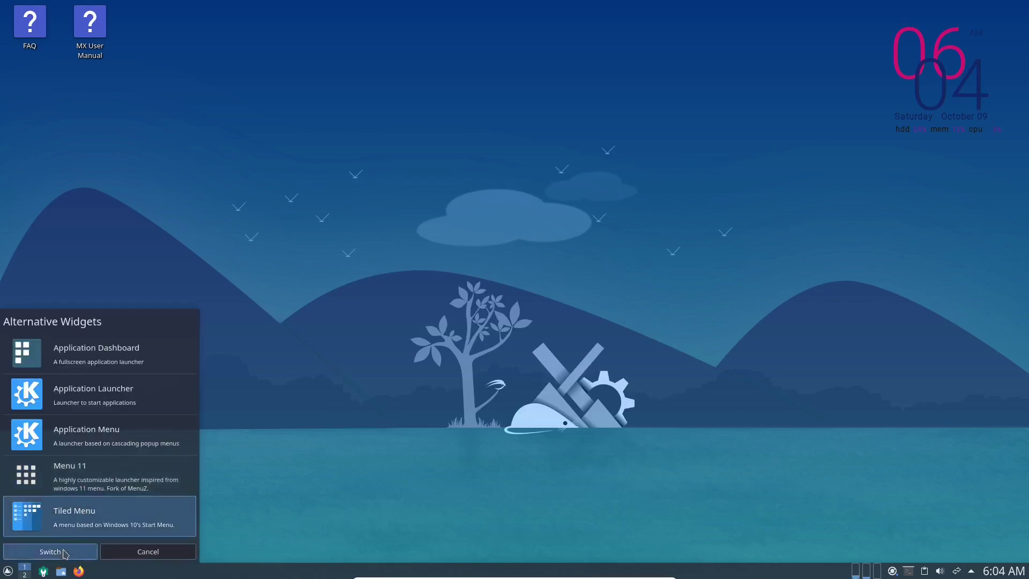
left_click(68, 551)
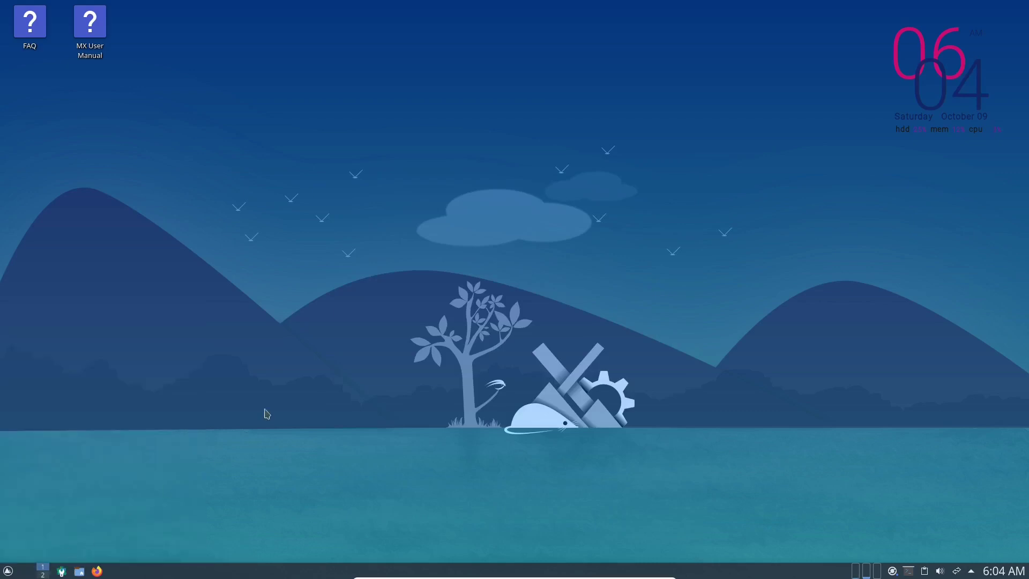
Open and close the new Tiled Menu, then bring up the launcher's options.
left_click(2, 575)
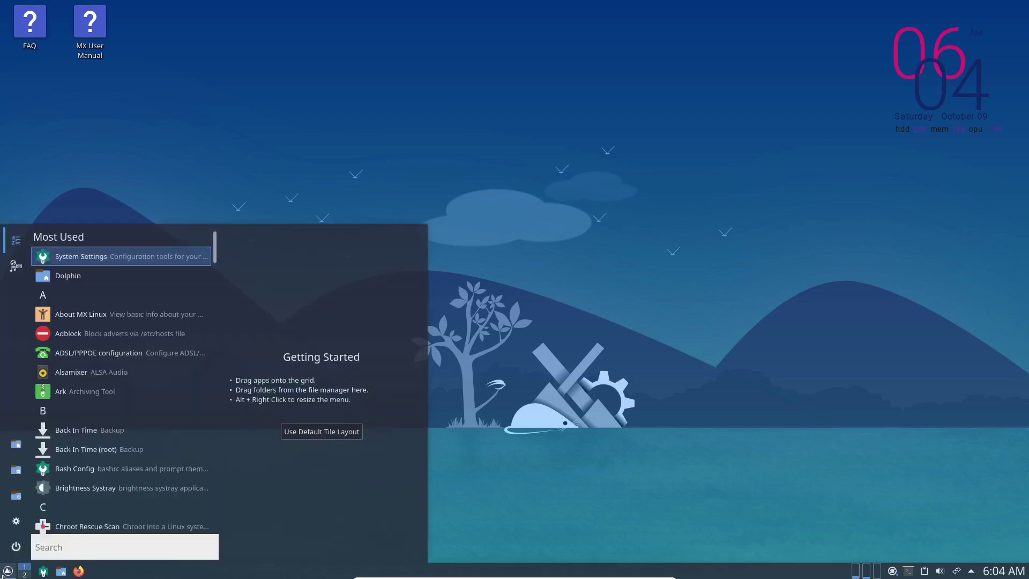
left_click(3, 575)
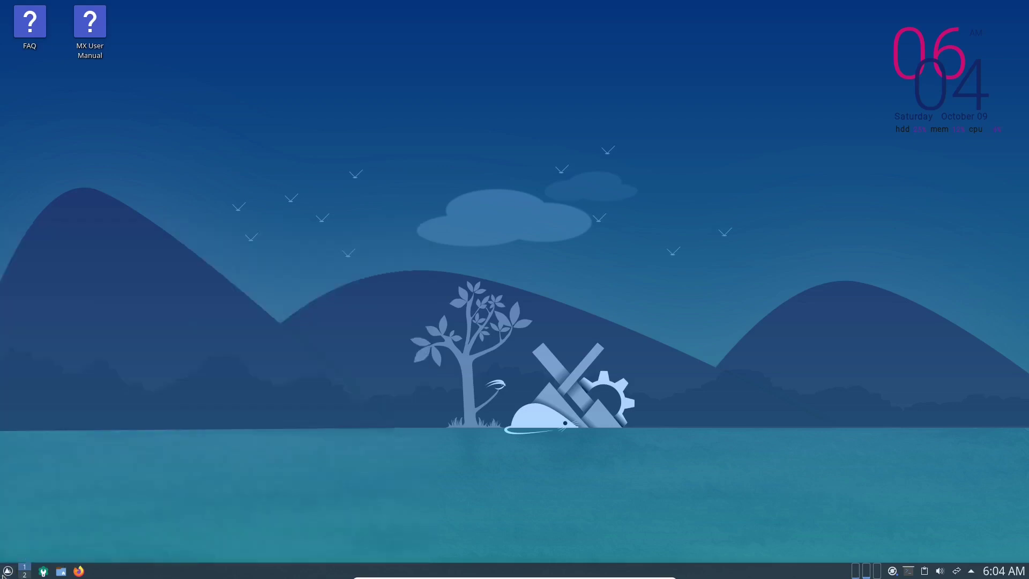
right_click(4, 575)
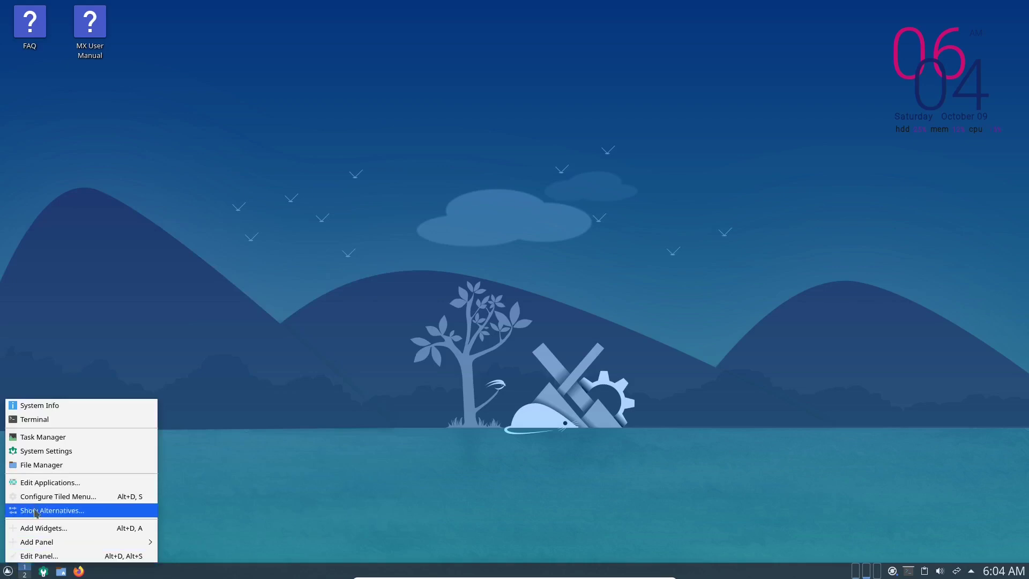
left_click(77, 499)
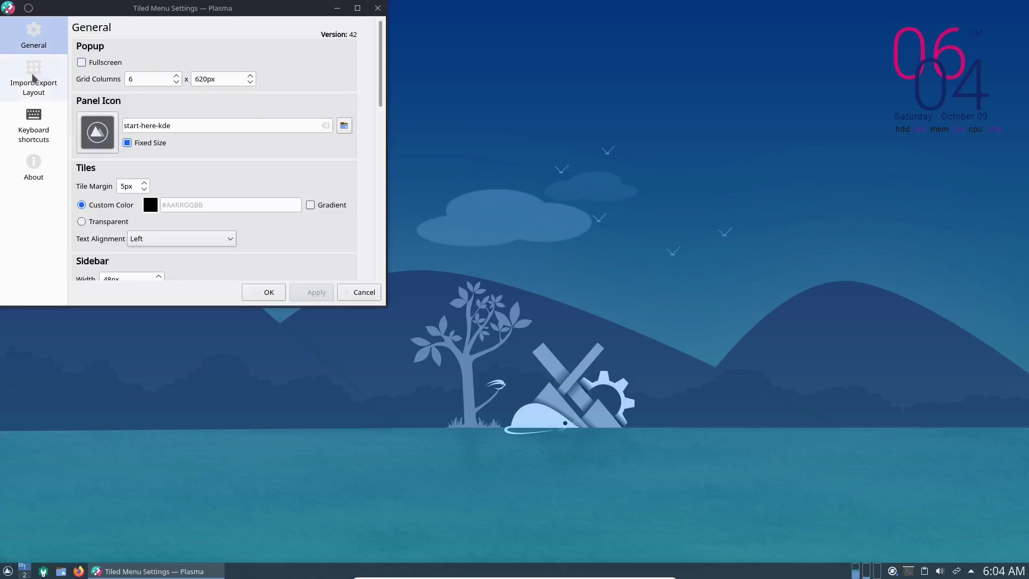
left_click(33, 78)
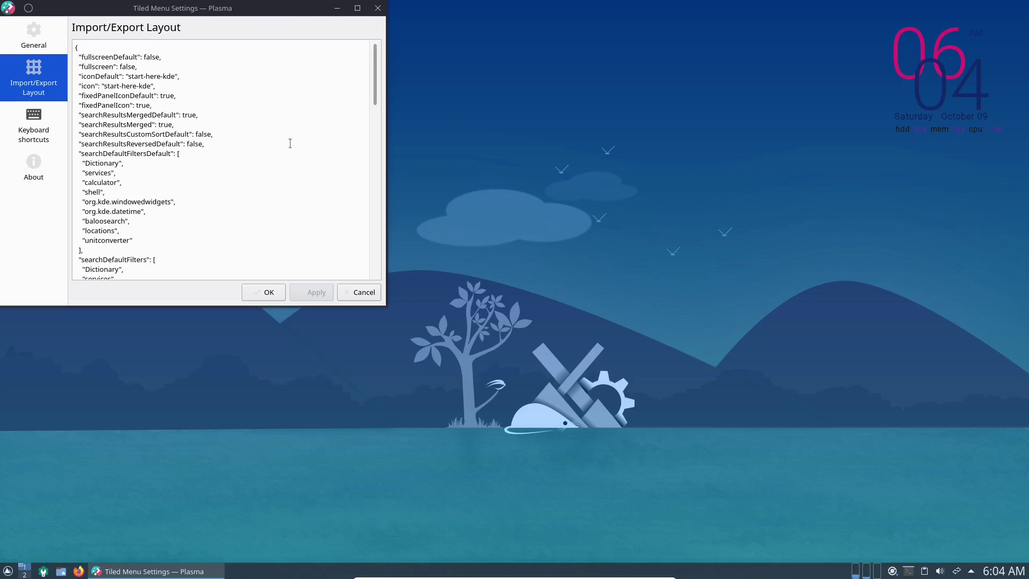
left_click_drag(375, 73, 379, 255)
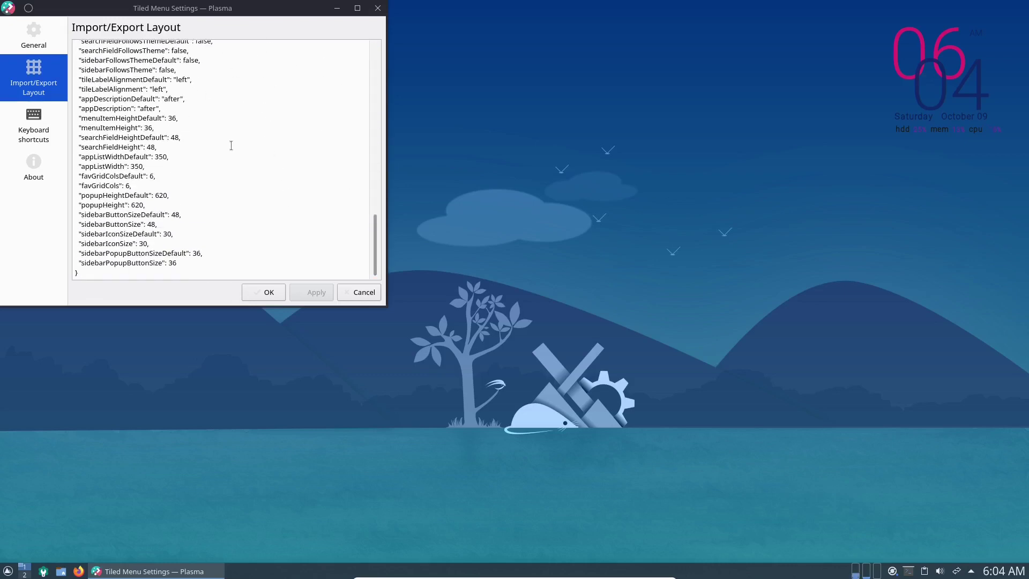
left_click_drag(376, 247, 367, 60)
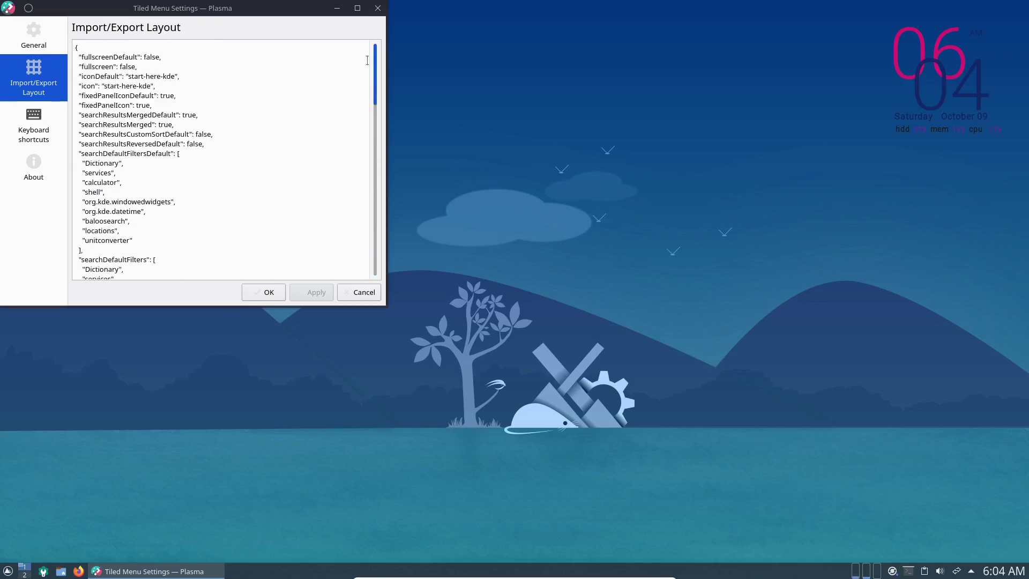
left_click(359, 292)
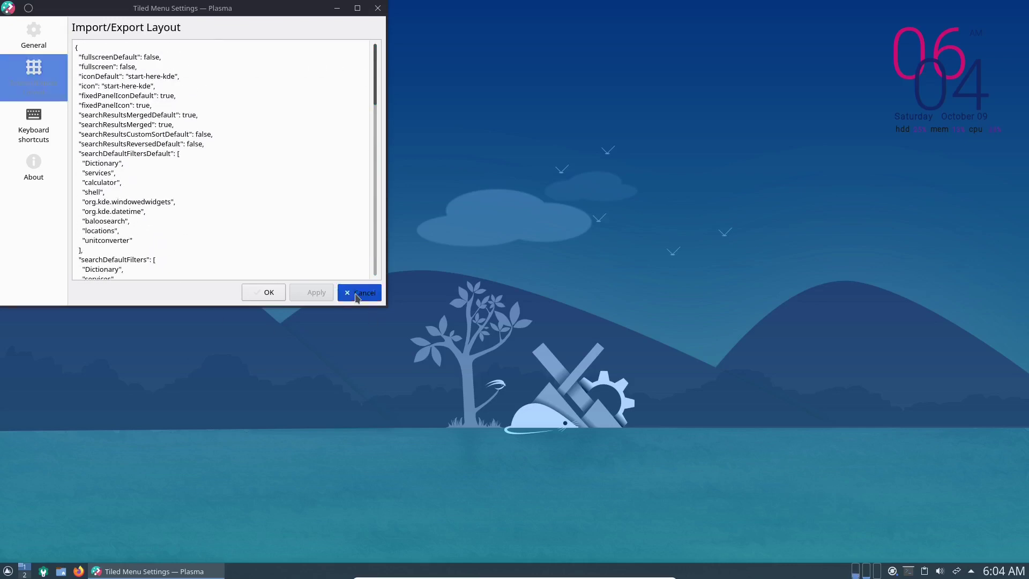
Add MX Tools and Dolphin as side-by-side tiles in the Tiled Menu grid.
left_click(7, 571)
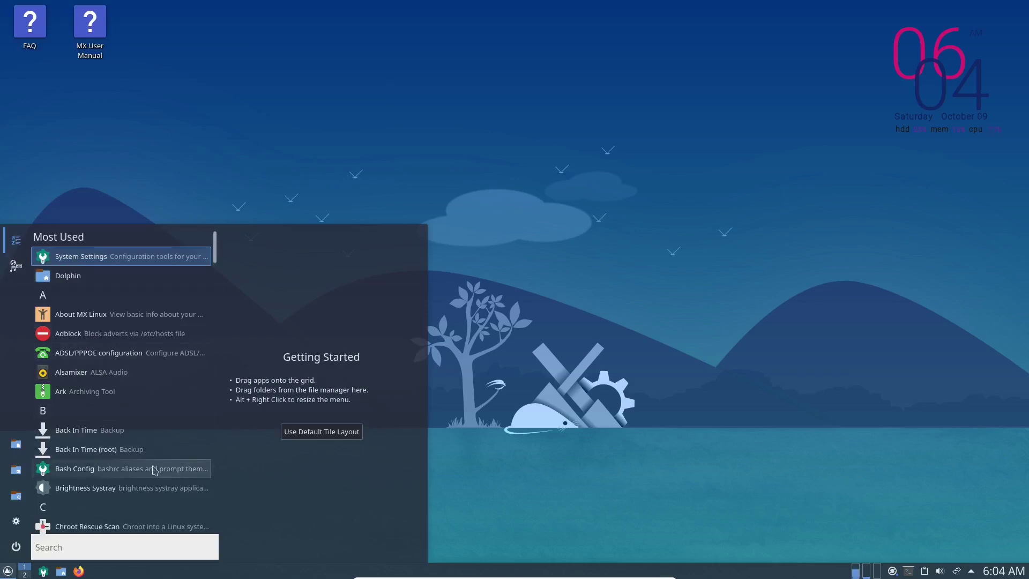
scroll(90, 424, "down", 3)
scroll(111, 406, "down", 12)
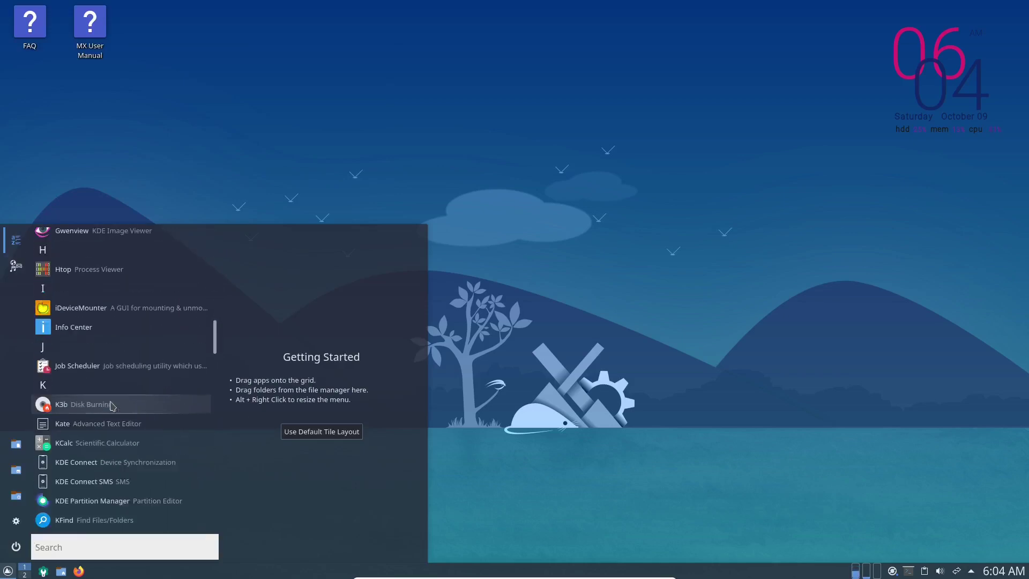
scroll(111, 405, "down", 6)
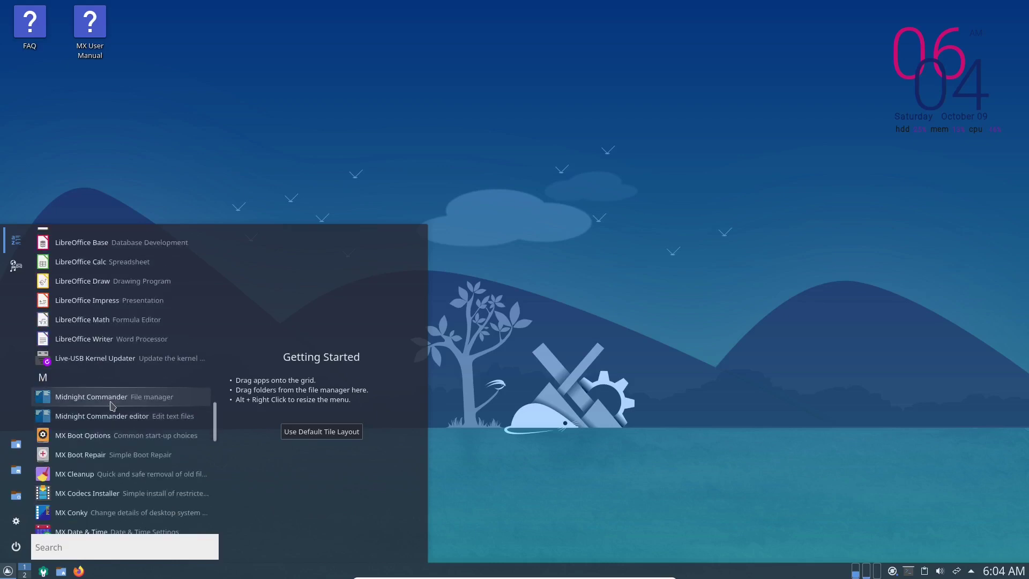
scroll(115, 437, "down", 5)
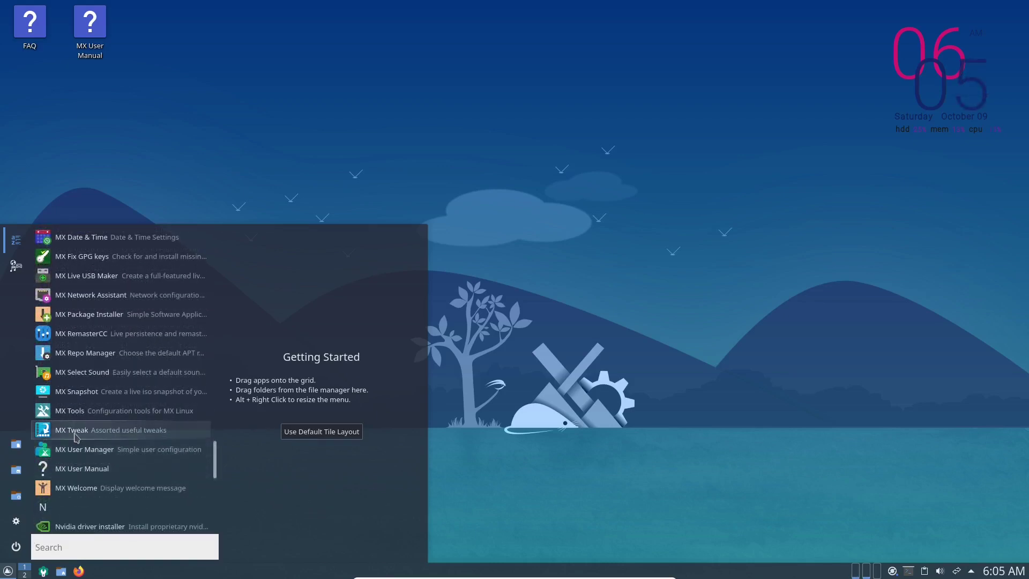
left_click_drag(70, 411, 241, 247)
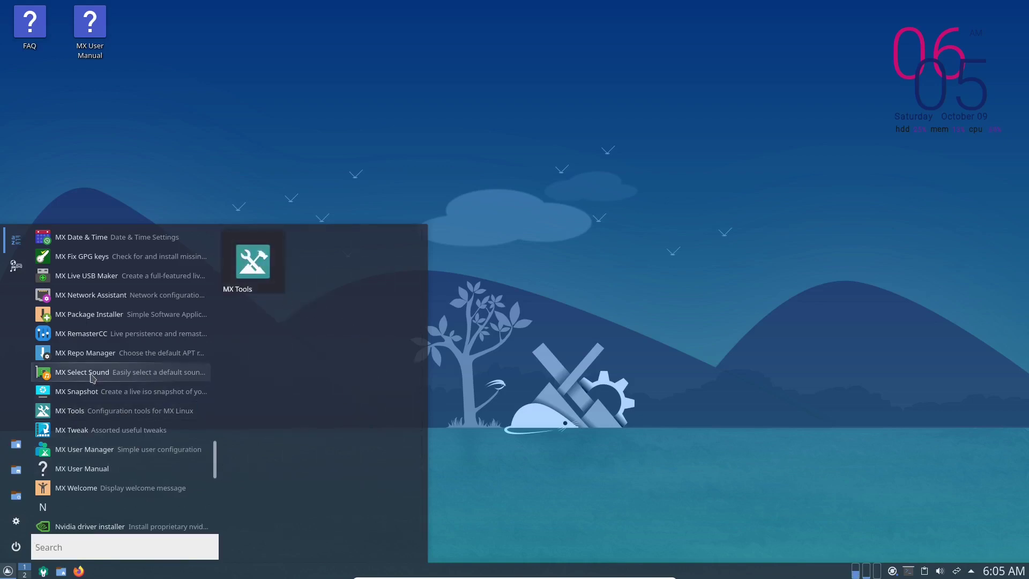
scroll(92, 377, "up", 5)
scroll(93, 378, "up", 15)
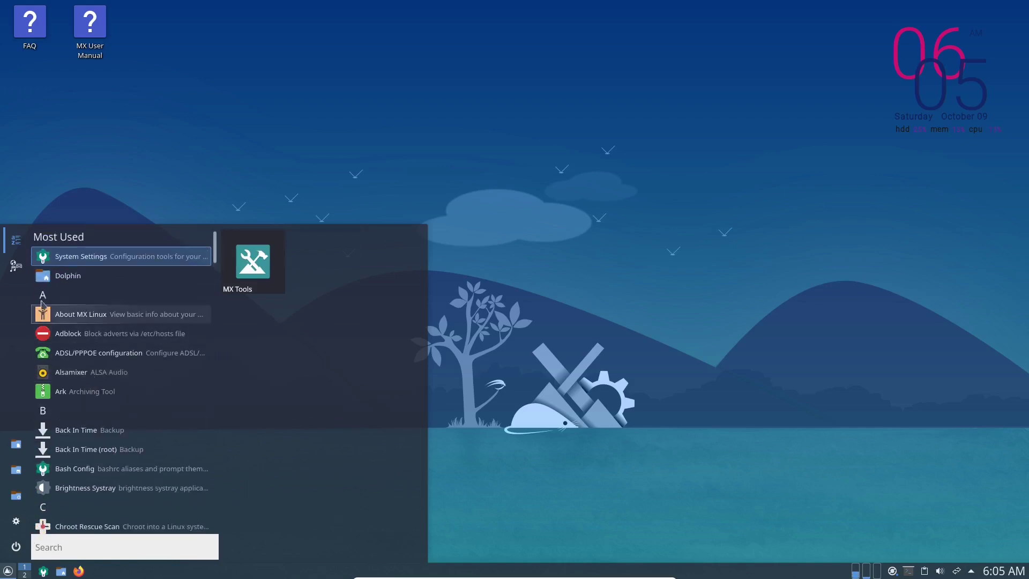
left_click_drag(70, 275, 312, 264)
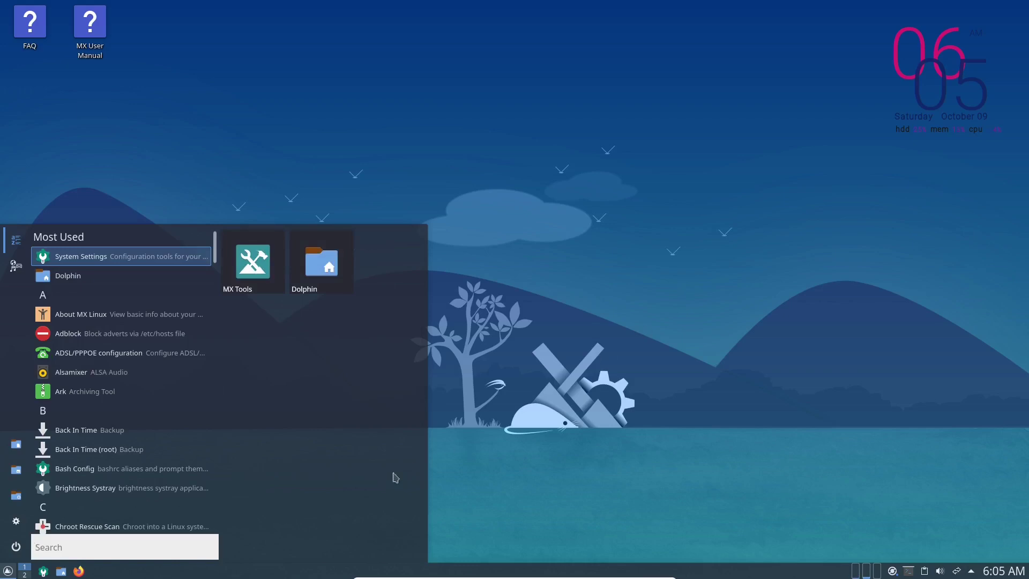
left_click(4, 575)
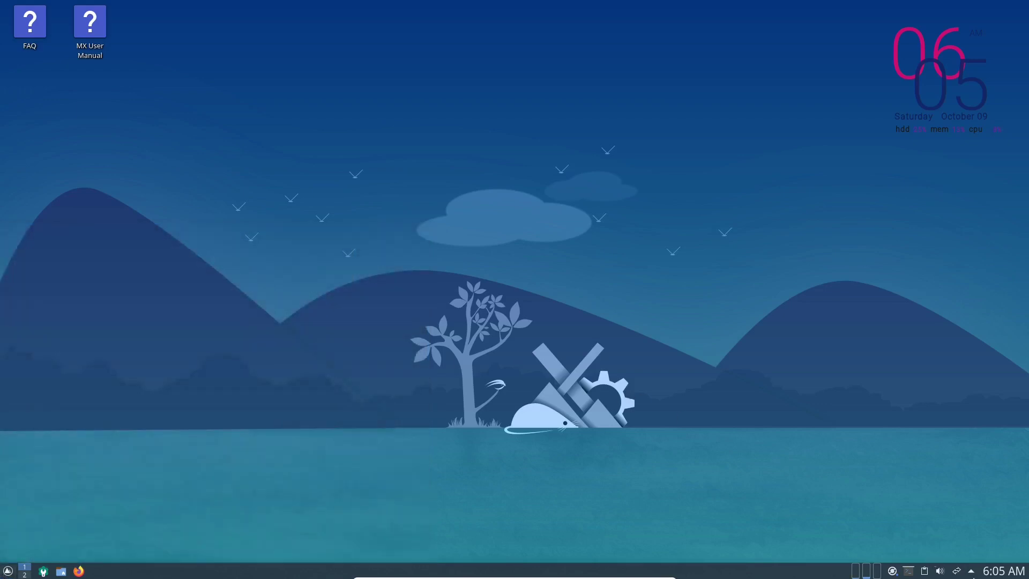
Open the clock's event calendar, browse back to August, and return to October 2021.
left_click(1002, 574)
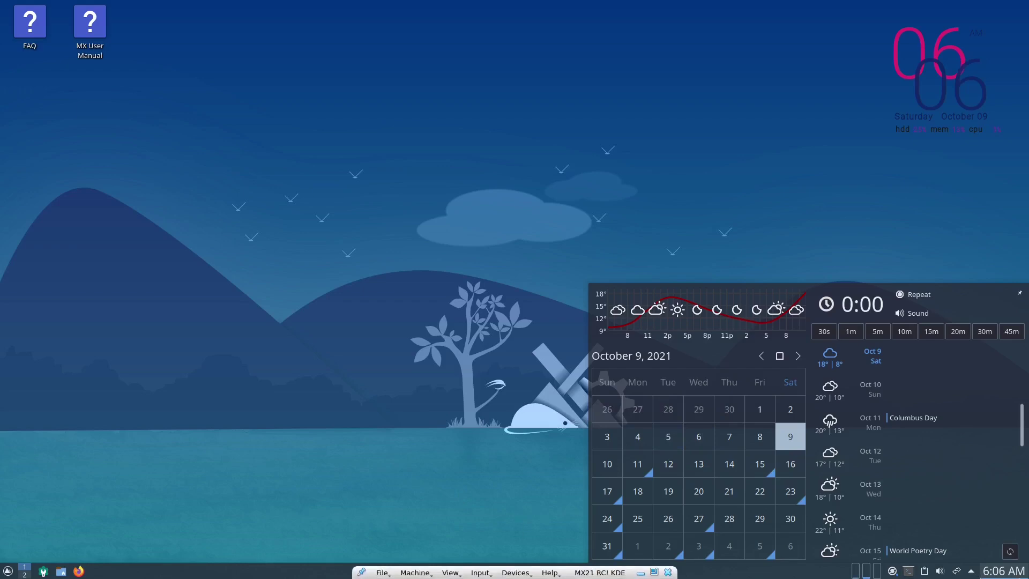
left_click(762, 355)
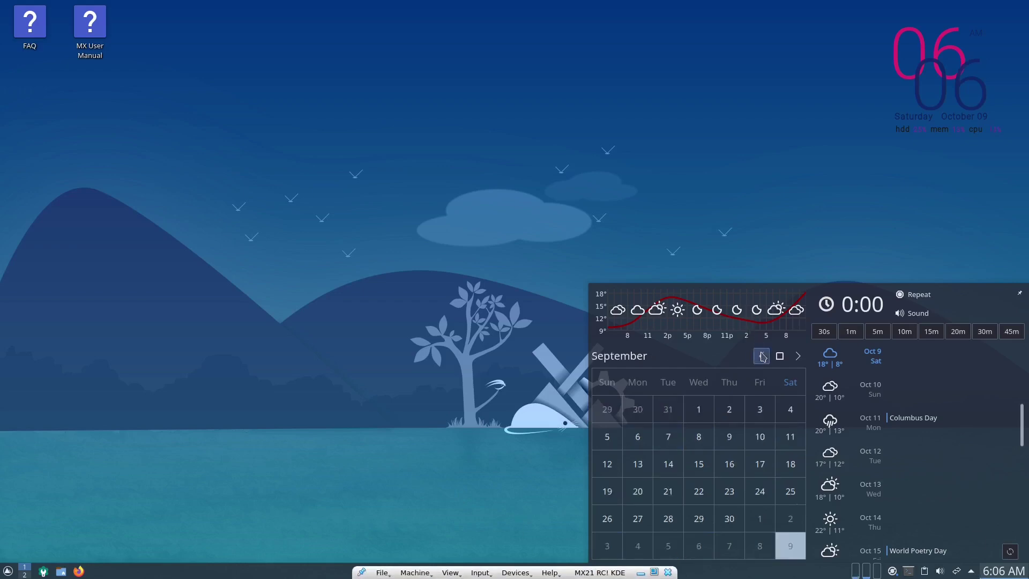
left_click(762, 356)
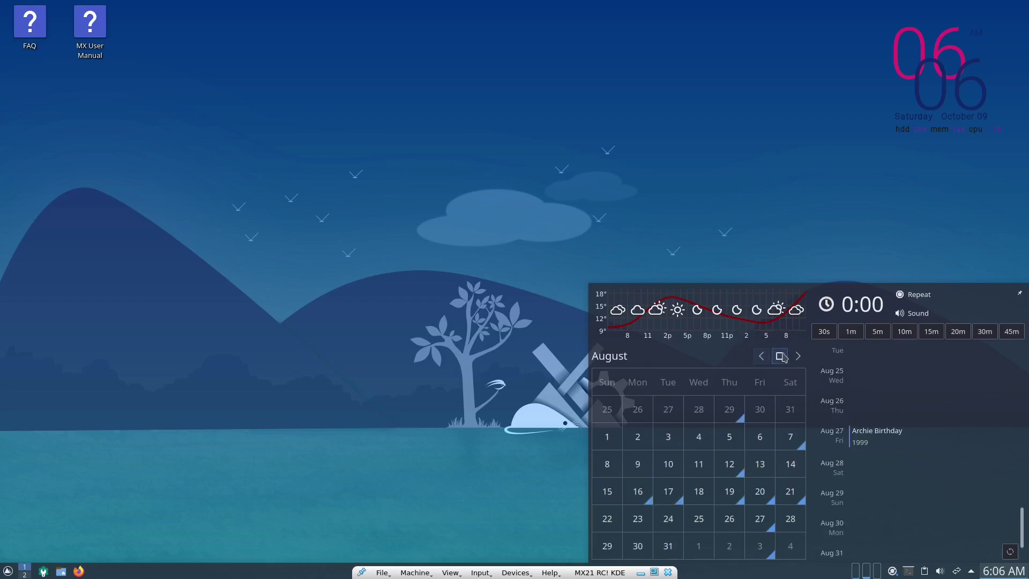
left_click(803, 358)
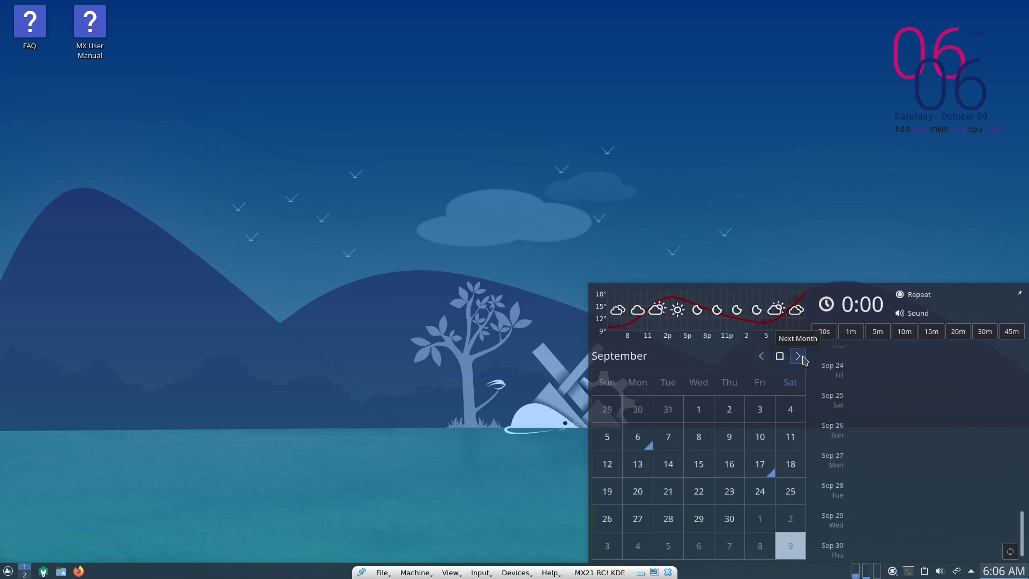
left_click(798, 356)
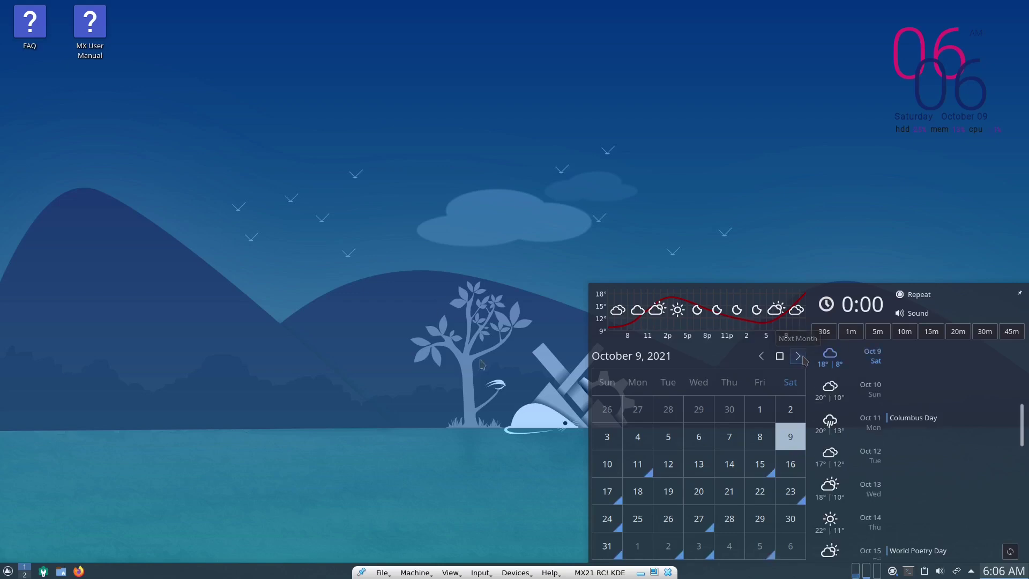
right_click(1006, 574)
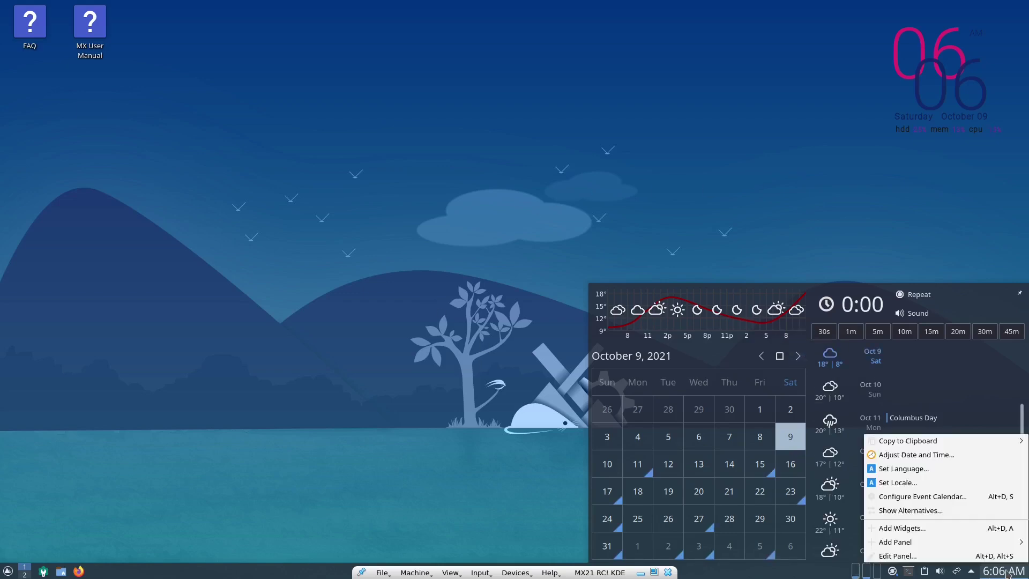
Open Event Calendar settings, centre the window, and review its Google Calendar page.
left_click(923, 496)
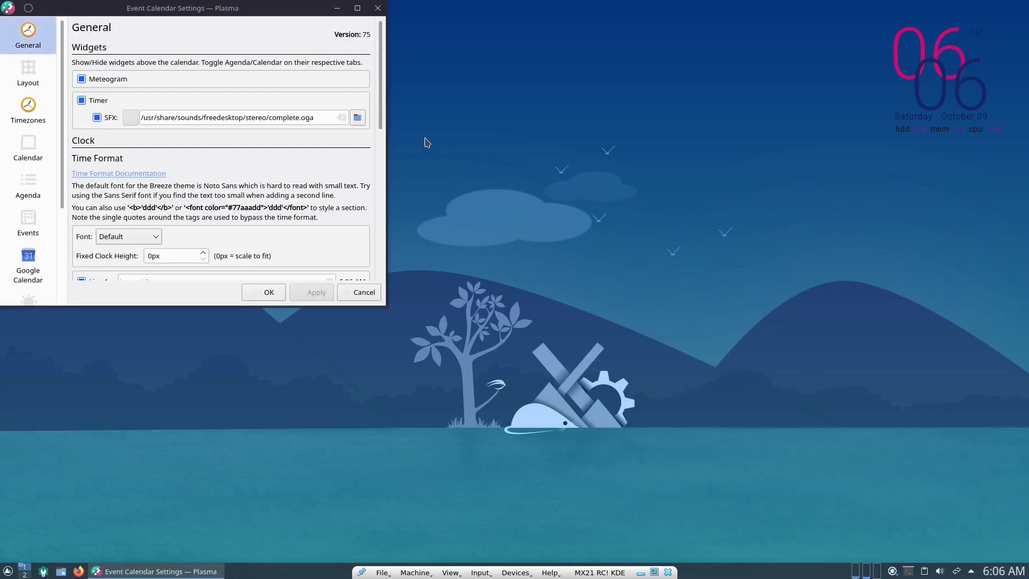
left_click_drag(207, 14, 556, 150)
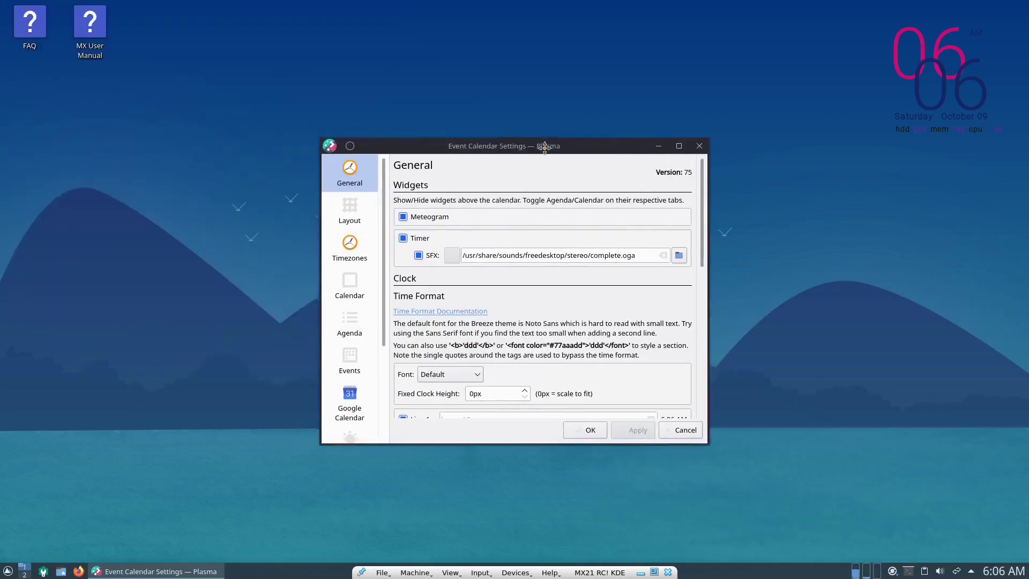
scroll(377, 343, "down", 1)
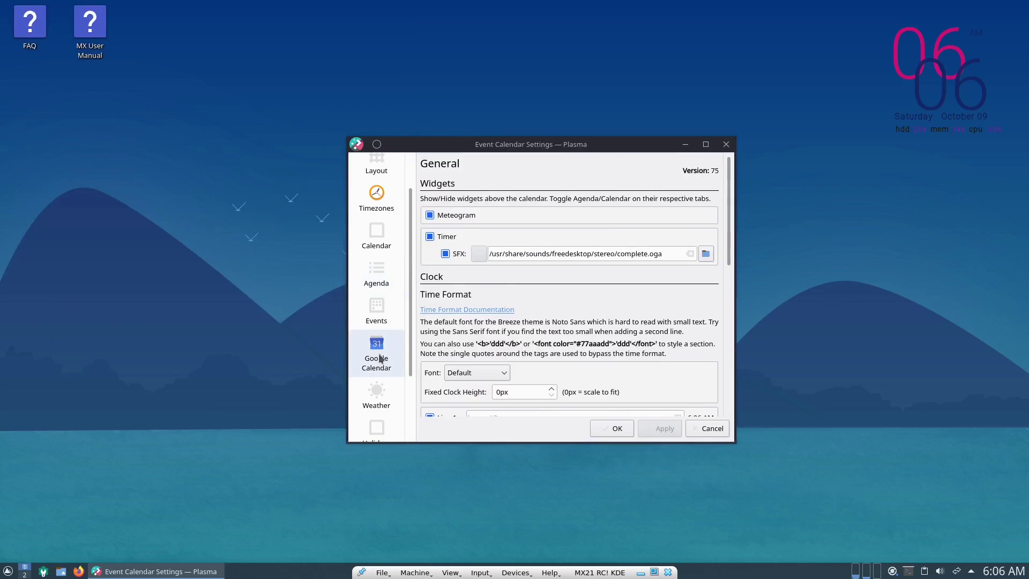
left_click(379, 357)
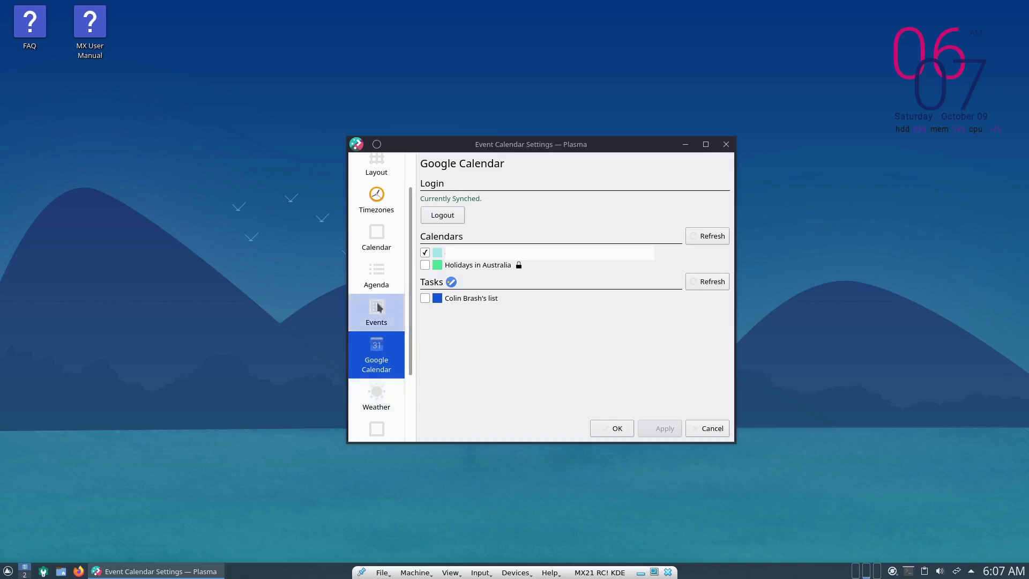
scroll(378, 307, "down", 3)
scroll(378, 307, "up", 5)
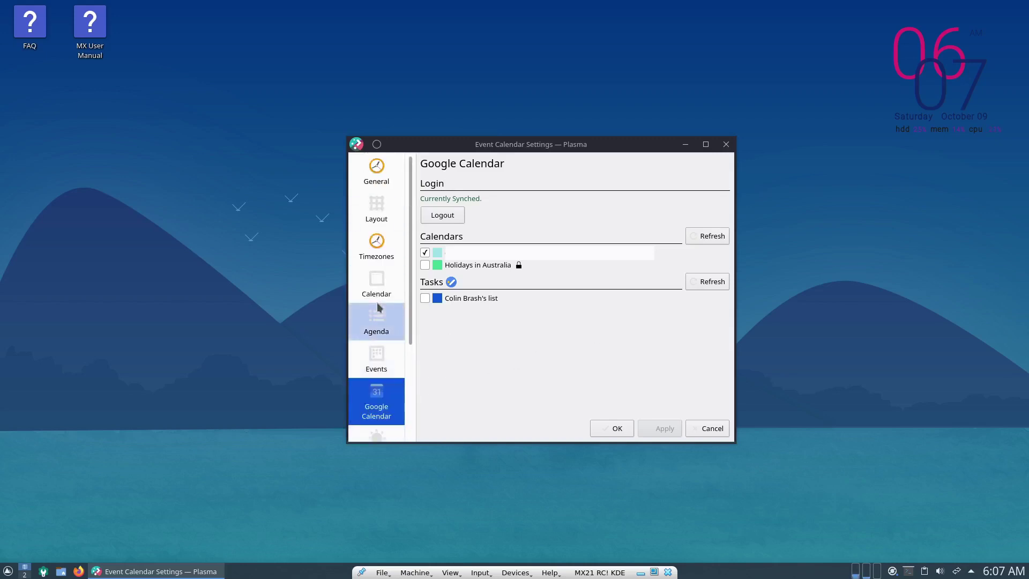
scroll(378, 306, "down", 3)
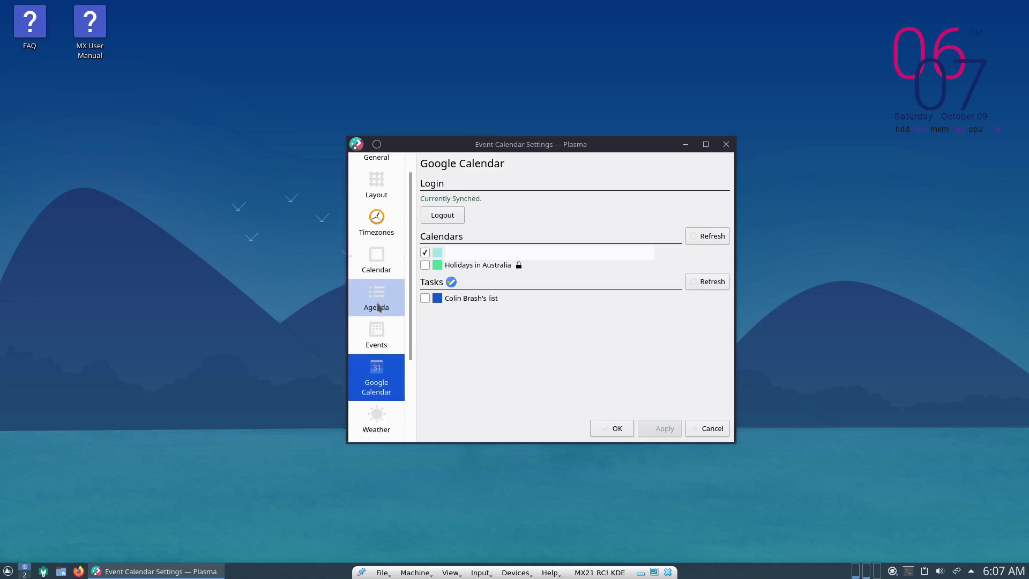
Check the Weather page's City Id, close the settings, and dismiss the calendar popup.
left_click(377, 319)
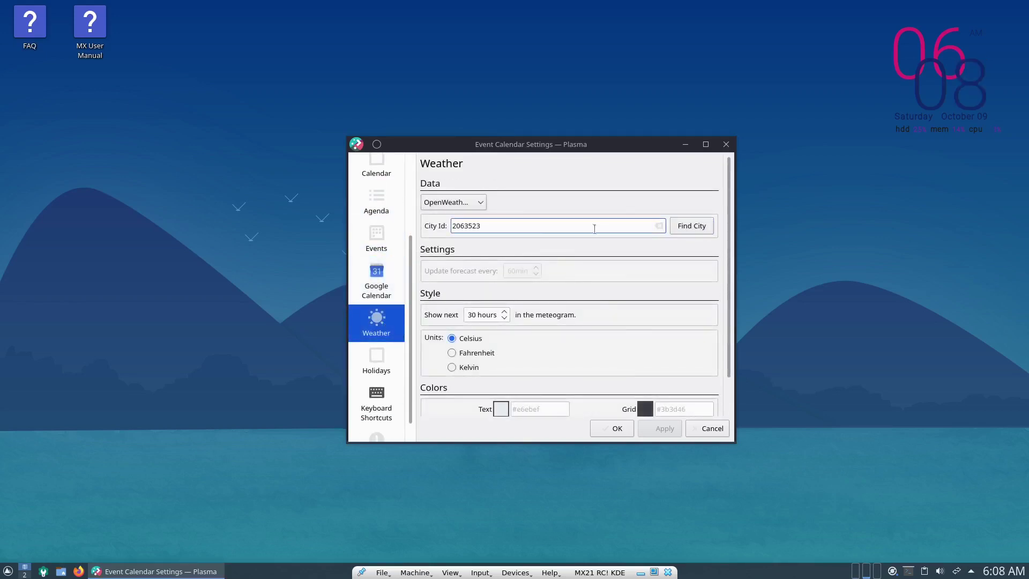
left_click(486, 226)
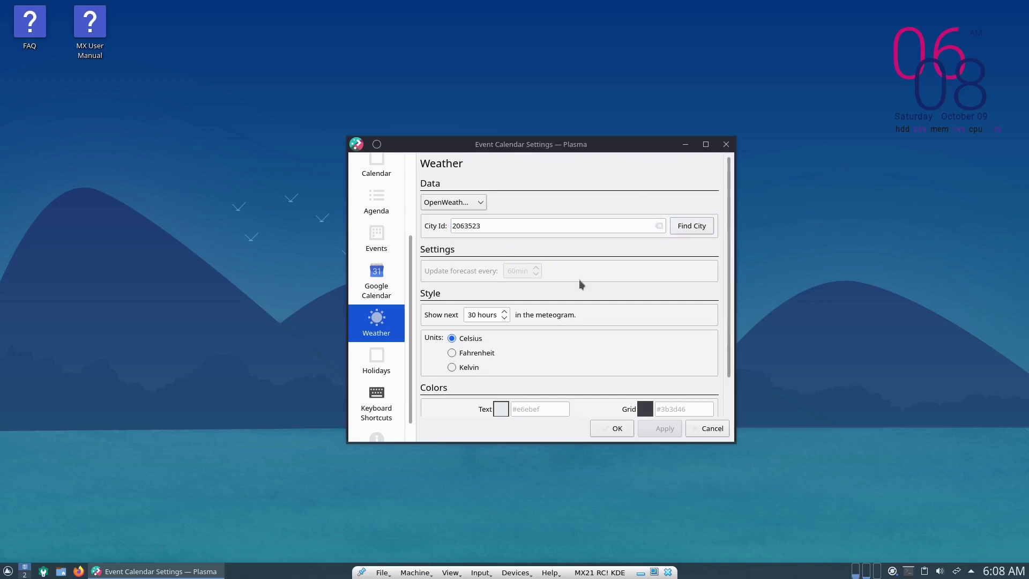
key("Escape")
left_click(1001, 572)
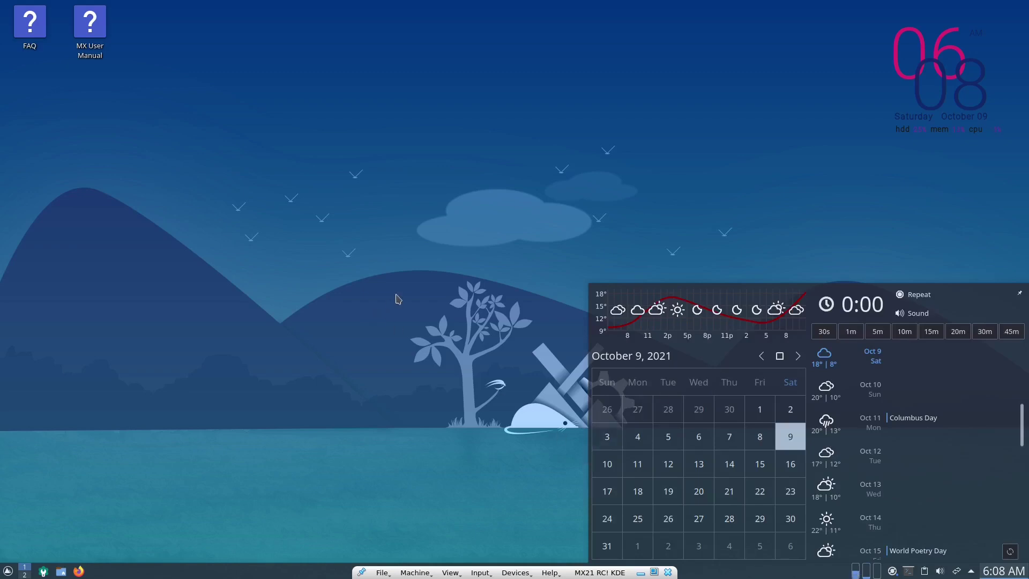
left_click(505, 424)
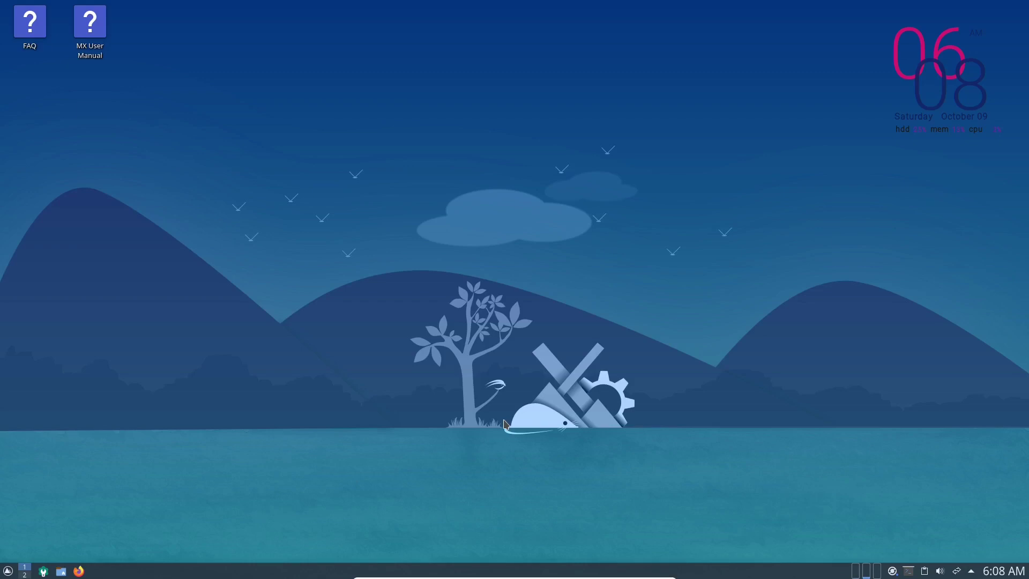
Launch Dolphin with Super+E and System Settings, arranging both windows on the desktop.
key("super+e")
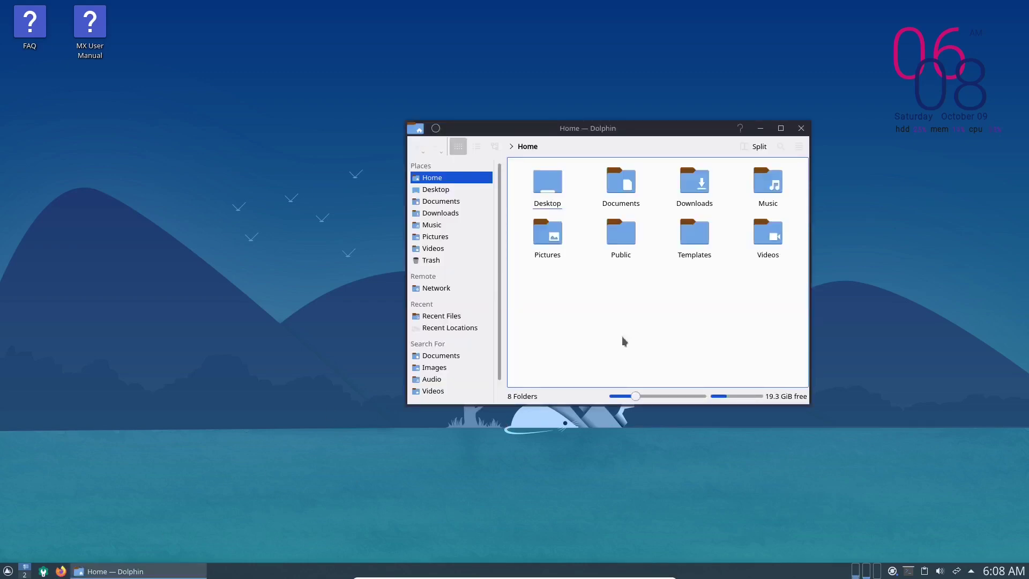
left_click_drag(617, 136, 611, 97)
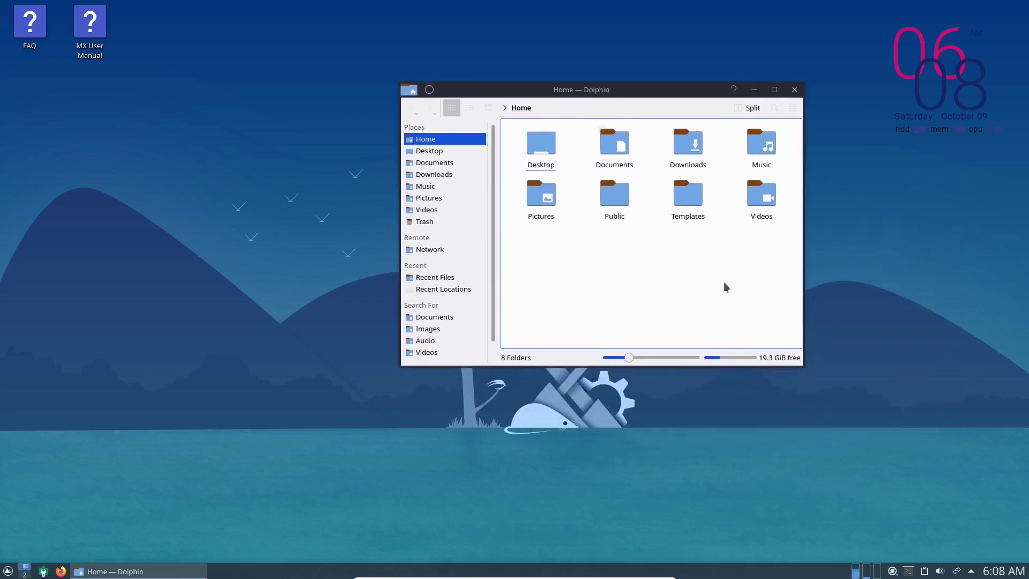
left_click(7, 571)
left_click(16, 521)
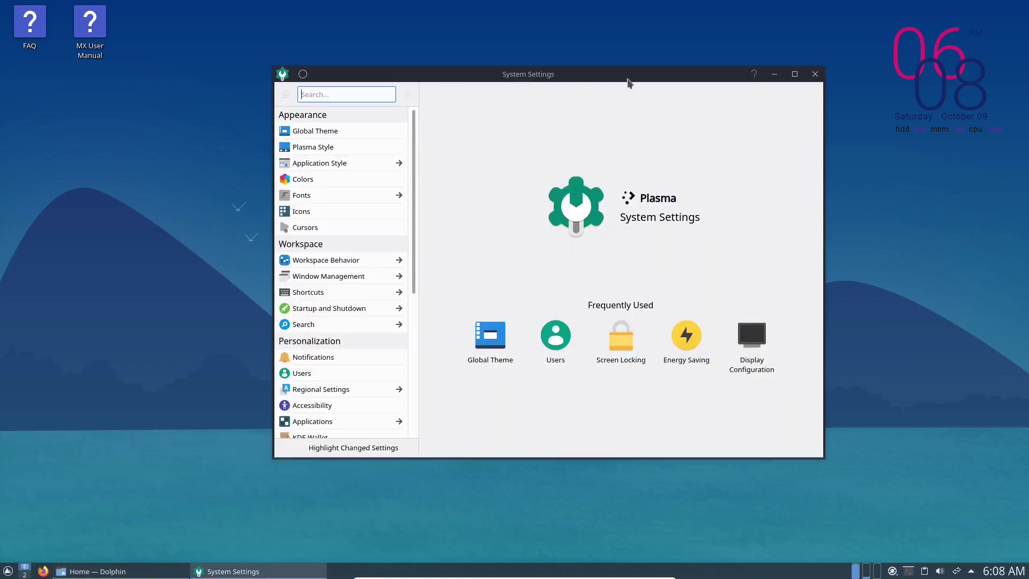
left_click_drag(628, 81, 416, 133)
left_click_drag(632, 94, 802, 67)
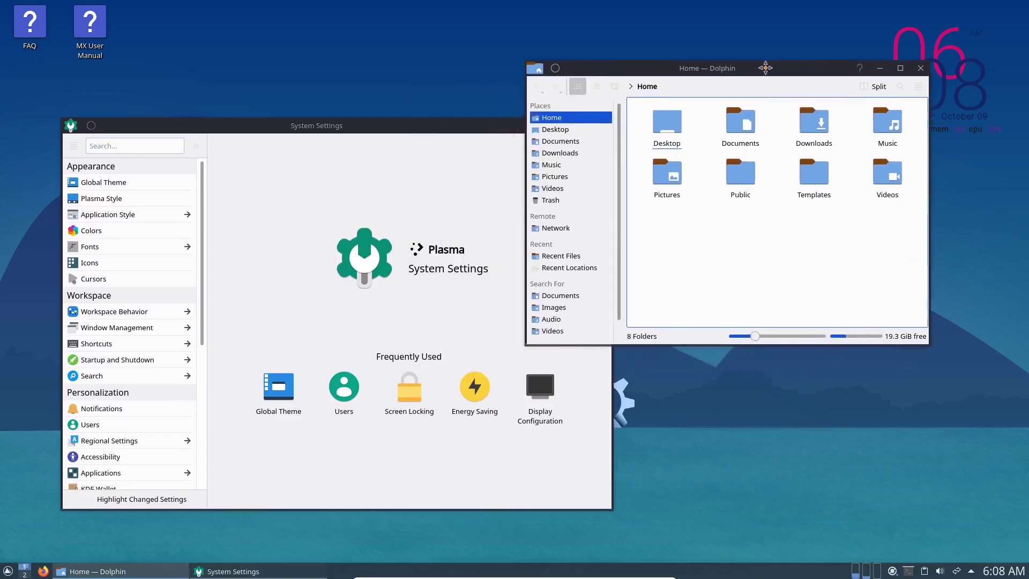
Apply the MX-Dark global theme, then switch back to and apply the MX theme.
left_click(103, 182)
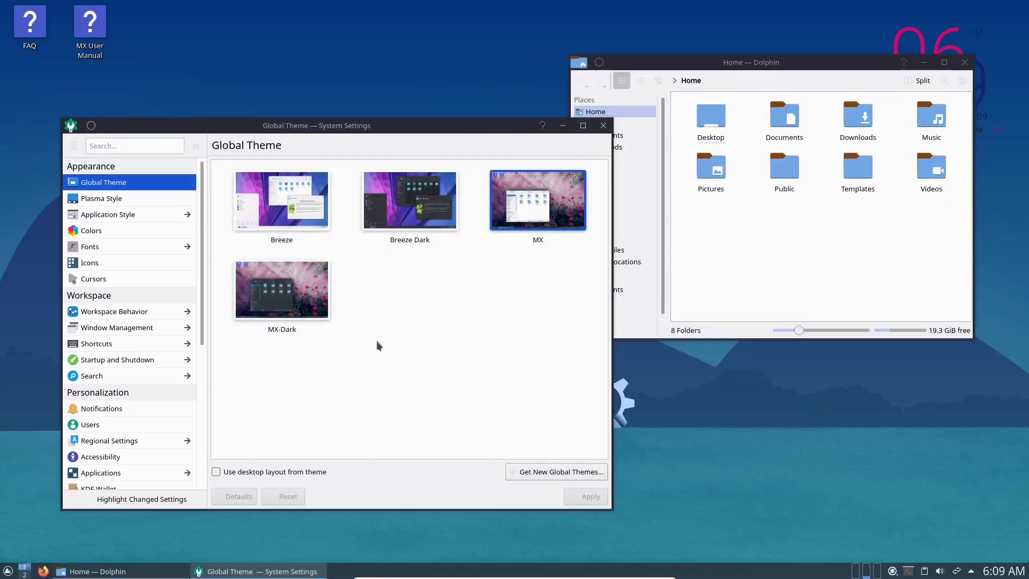
left_click(292, 316)
left_click(567, 500)
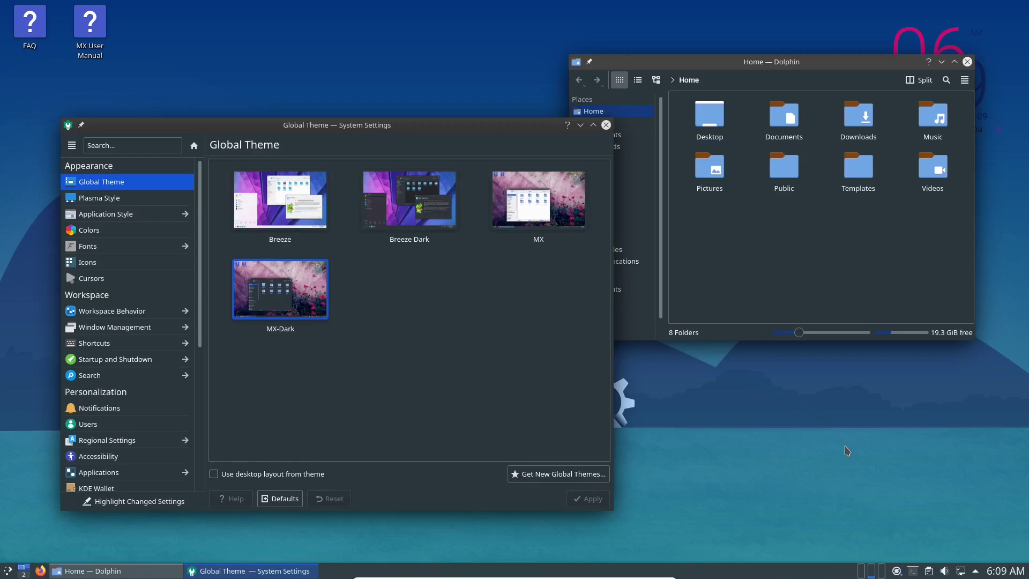
left_click(541, 203)
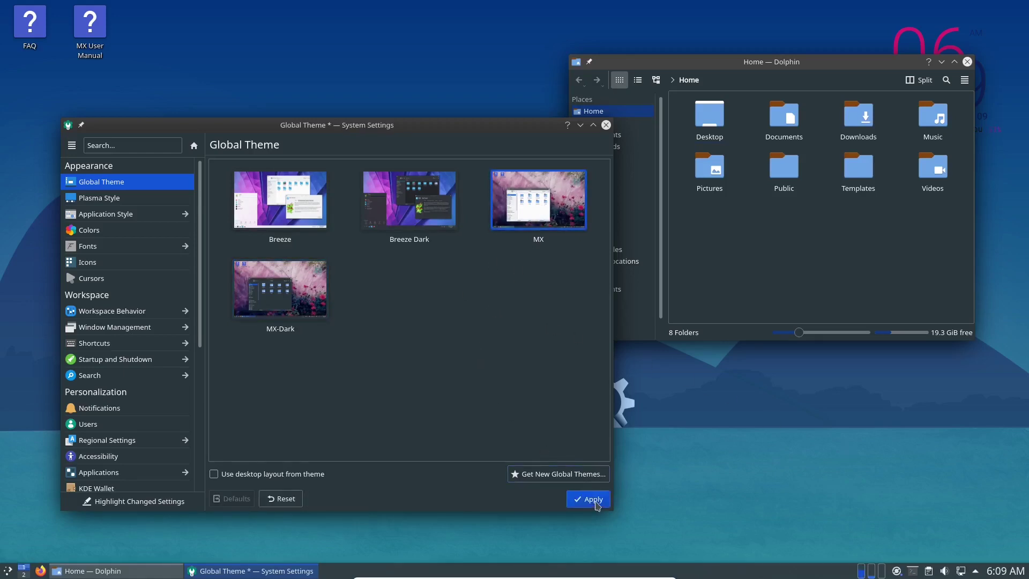
left_click(593, 500)
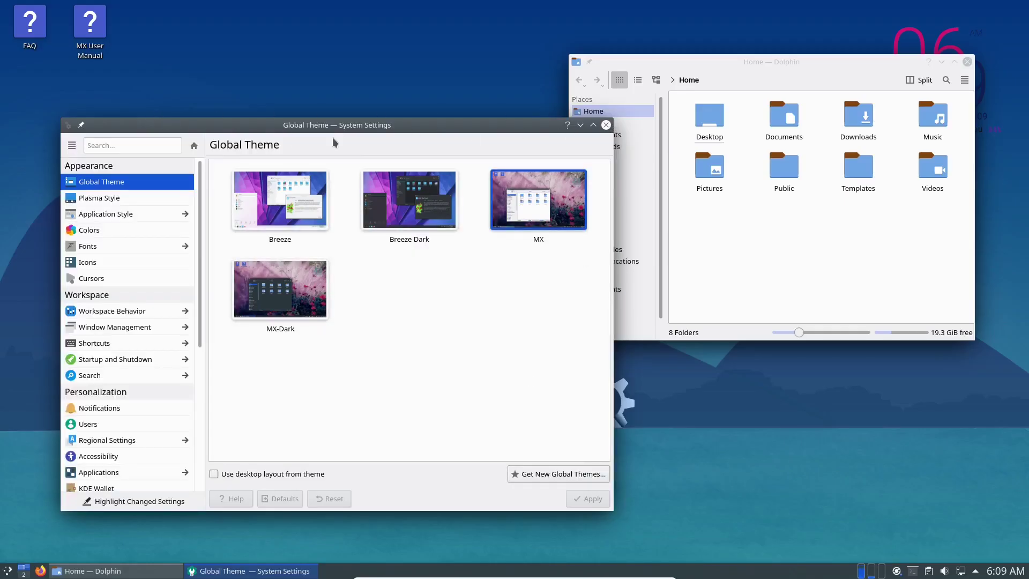
Set and apply Qogir-dark as the Plasma style.
left_click(105, 220)
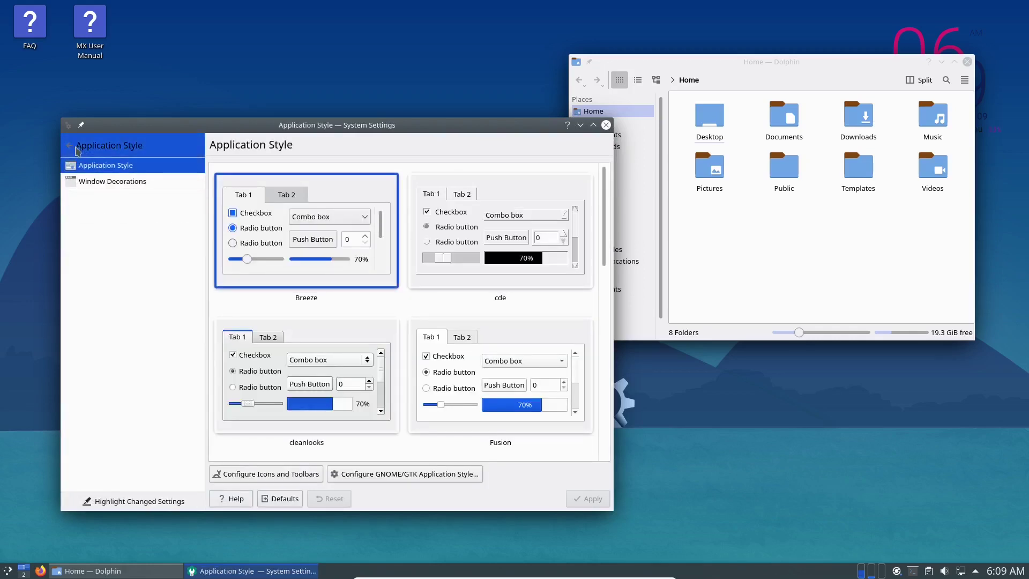
left_click(76, 148)
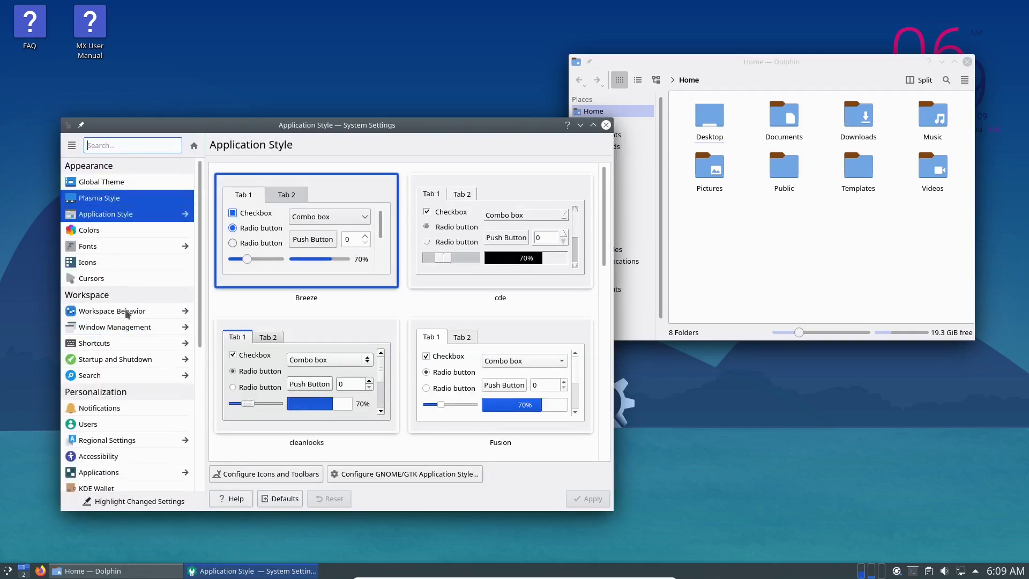
left_click(272, 418)
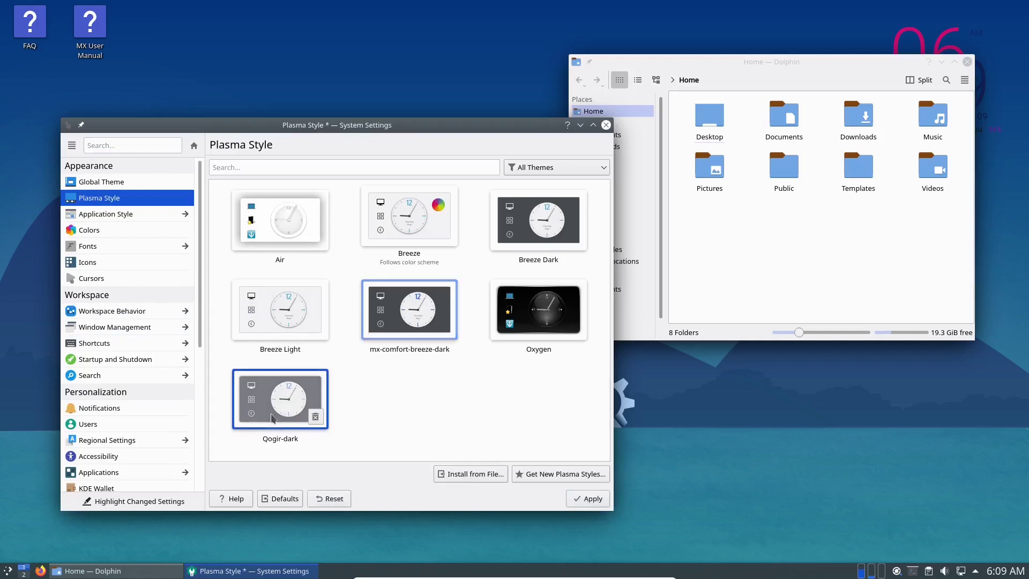
left_click(586, 498)
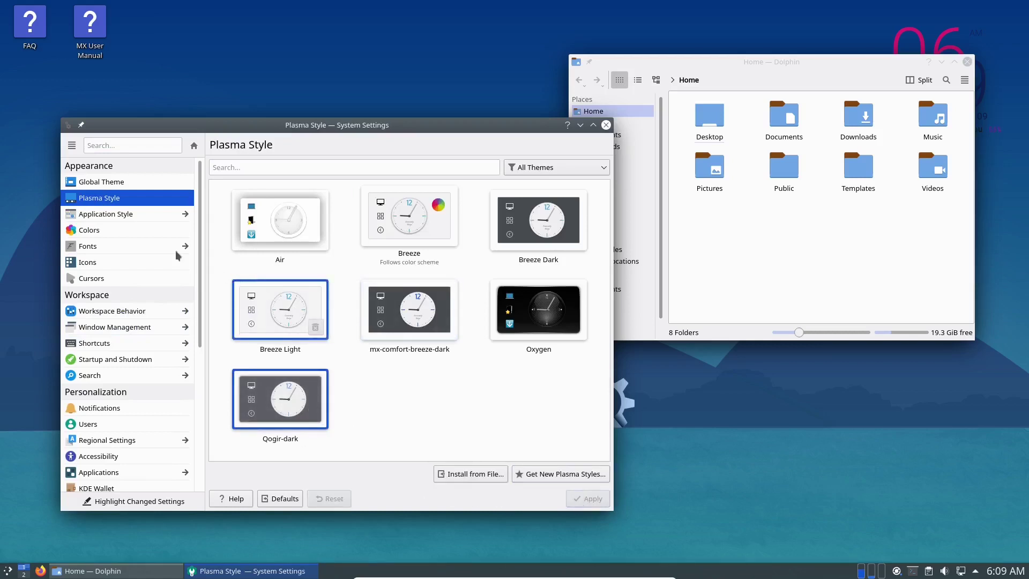
Set and apply Qogir-dark as the window decoration theme.
left_click(122, 216)
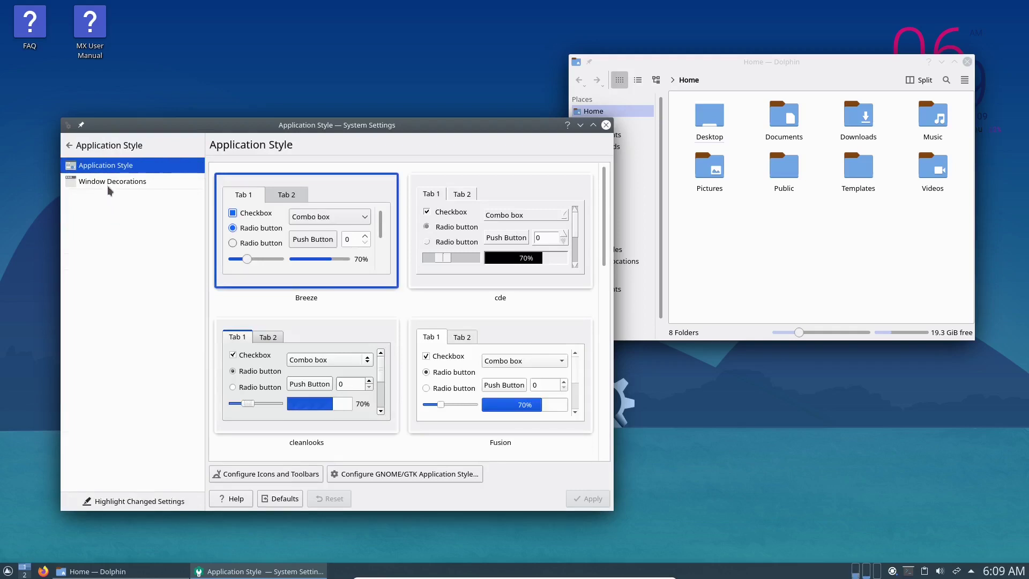
left_click(109, 183)
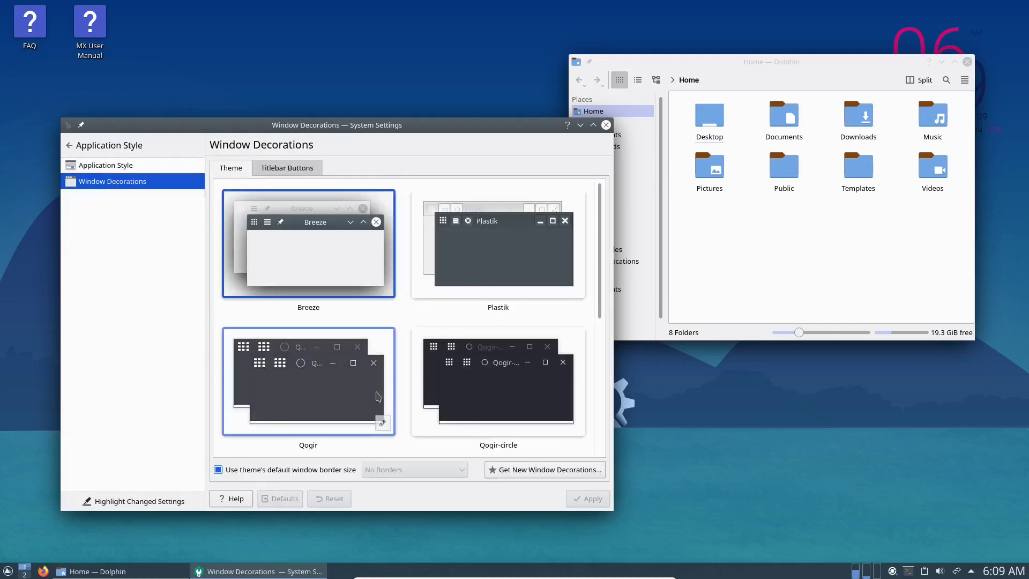
scroll(440, 349, "down", 3)
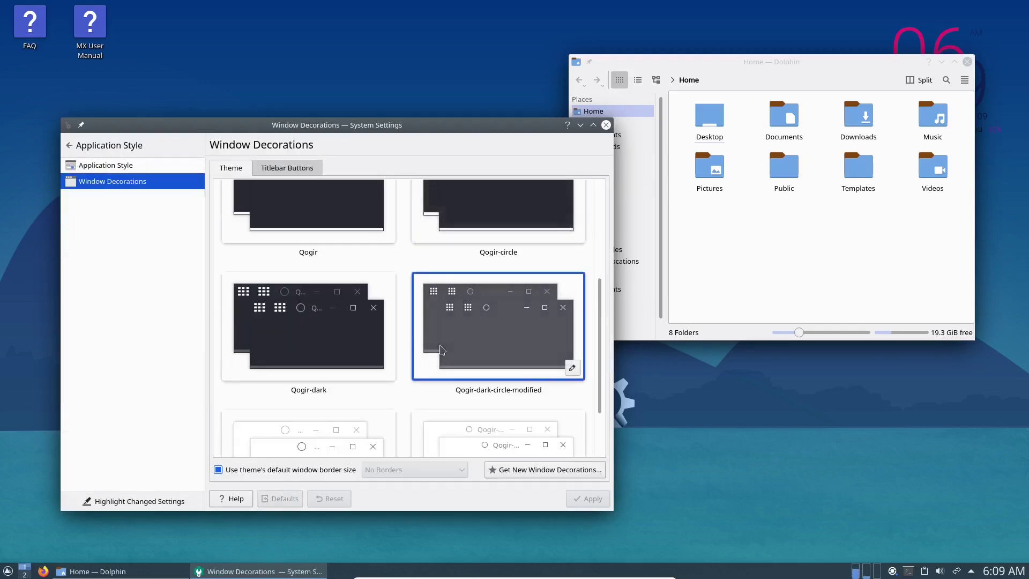
left_click(386, 343)
left_click(573, 504)
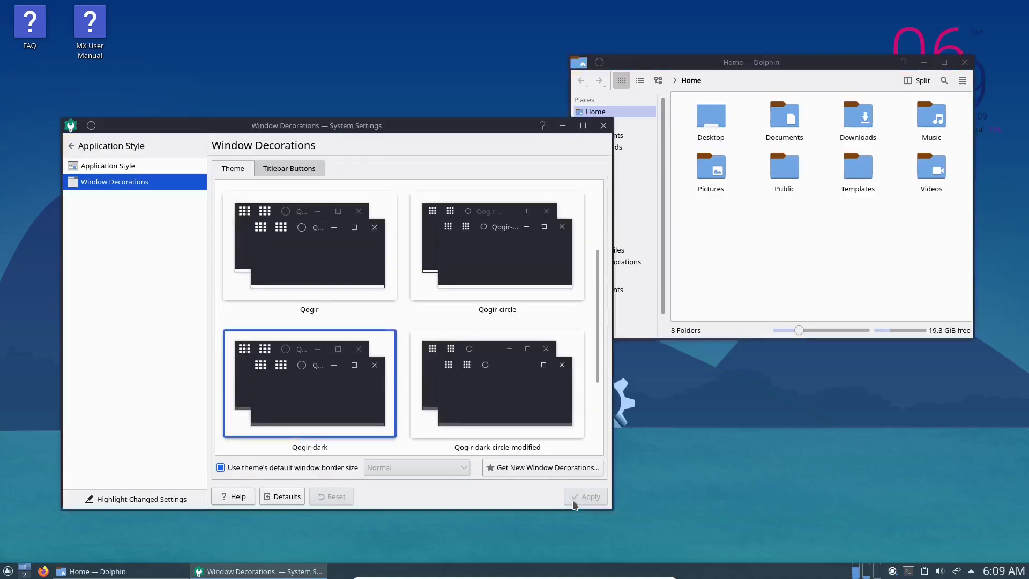
Look through the Colors and Application Style settings pages.
left_click(70, 146)
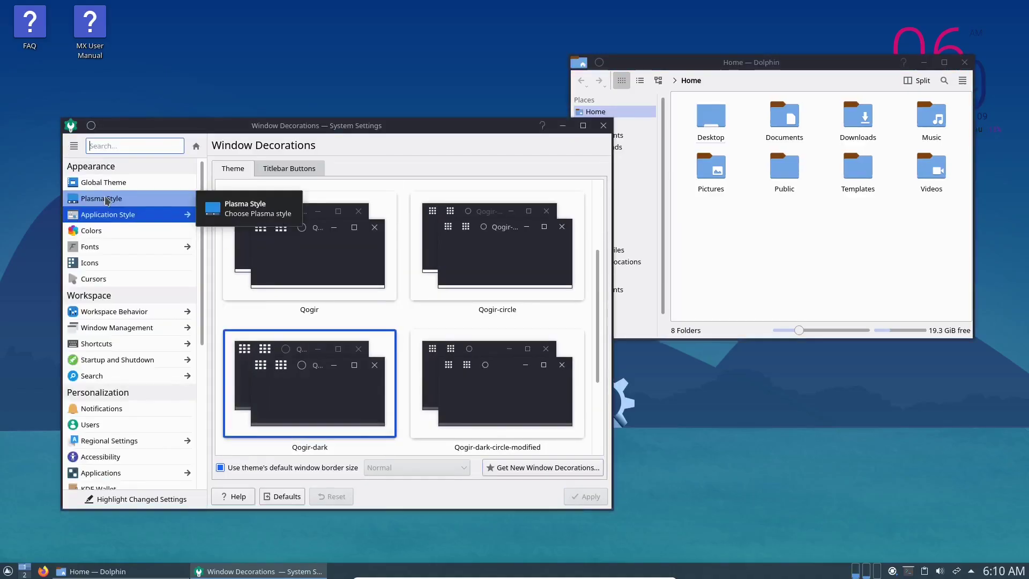
left_click(106, 236)
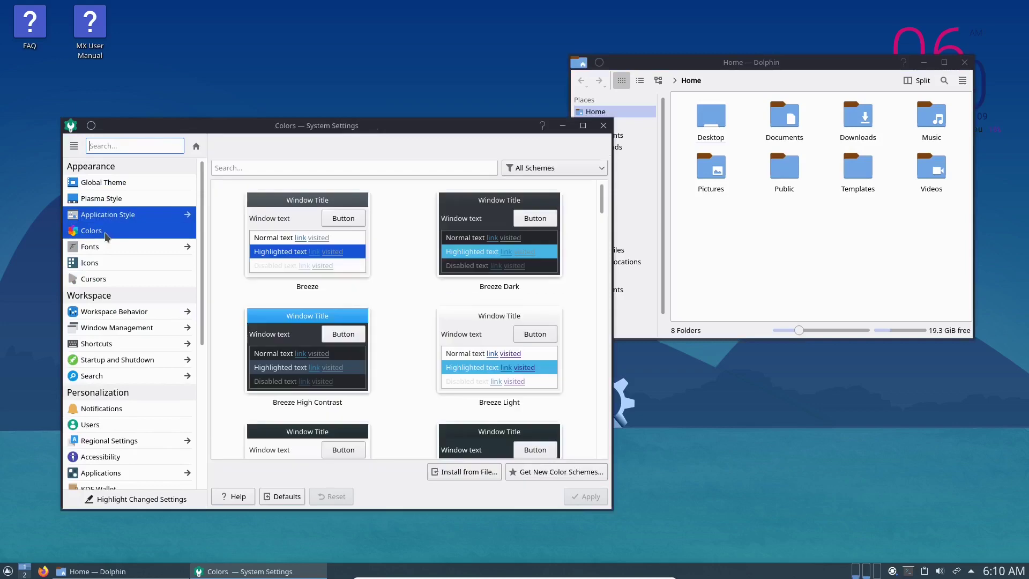
scroll(390, 284, "down", 3)
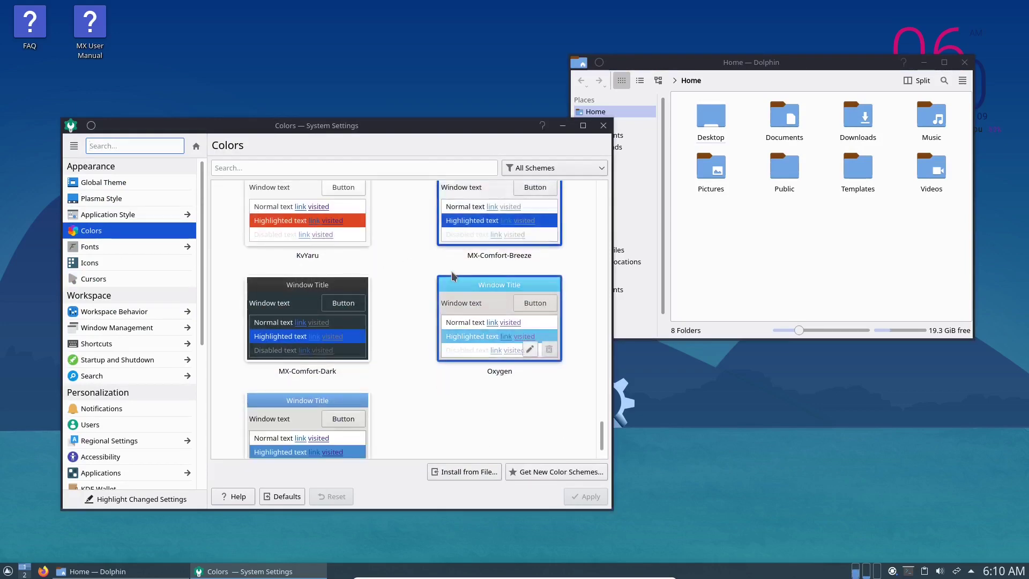
scroll(428, 273, "up", 10)
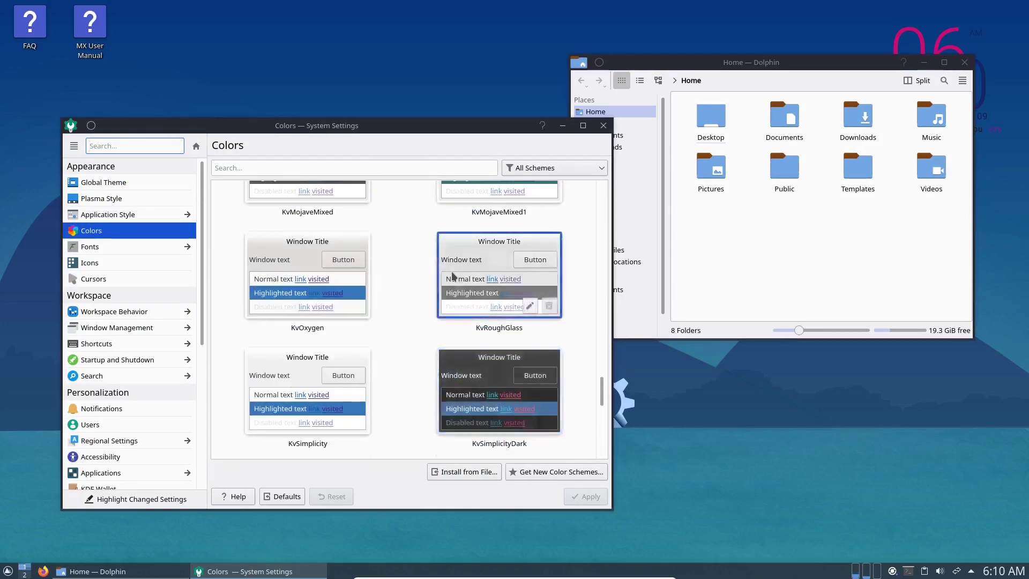
left_click(109, 217)
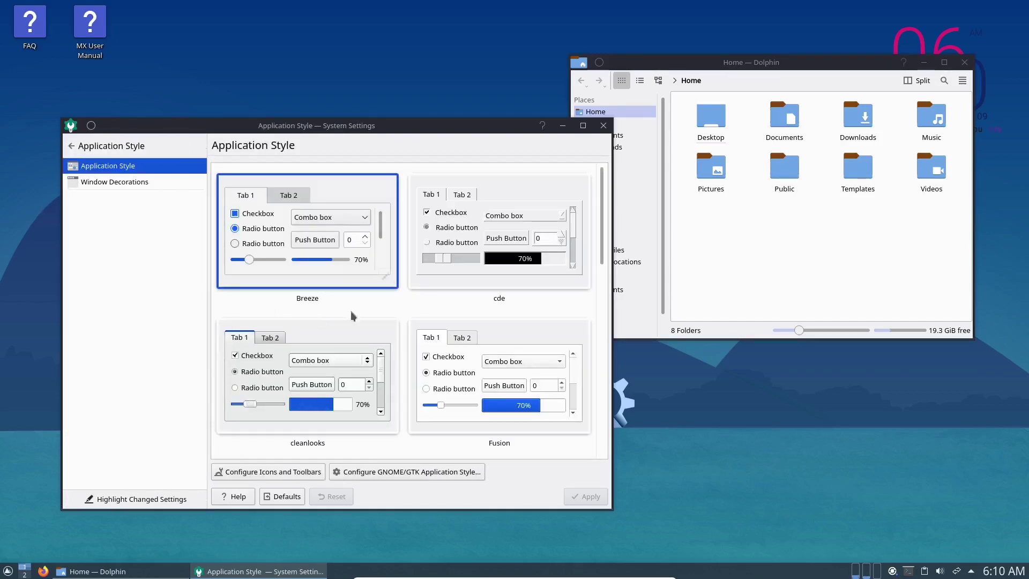
mouse_move(393, 264)
scroll(393, 265, "down", 5)
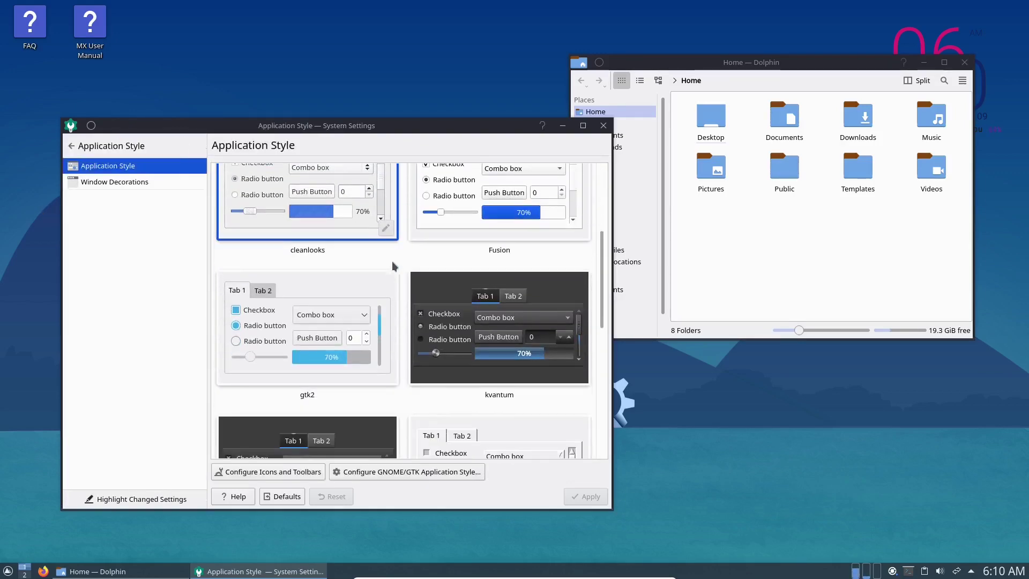
Apply the MX-Comfort-Dark colour scheme, then reposition System Settings and bring Dolphin forward.
left_click(71, 145)
left_click(104, 234)
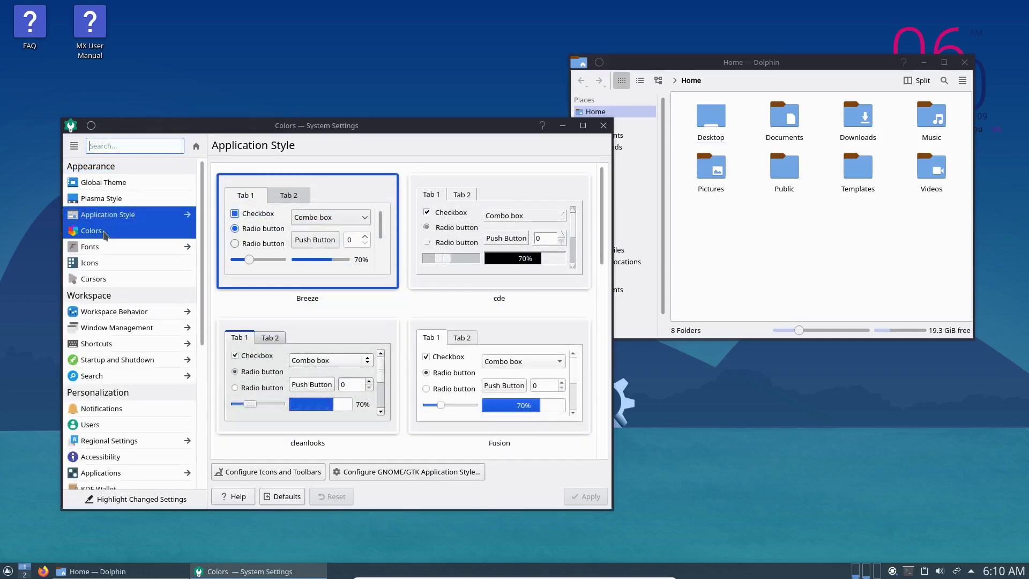
scroll(391, 323, "down", 5)
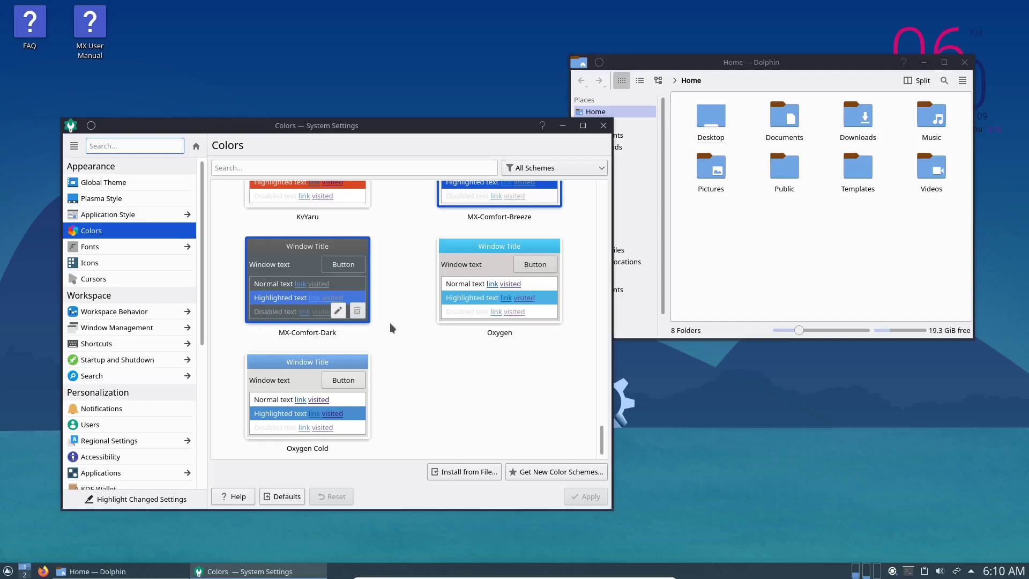
left_click(303, 274)
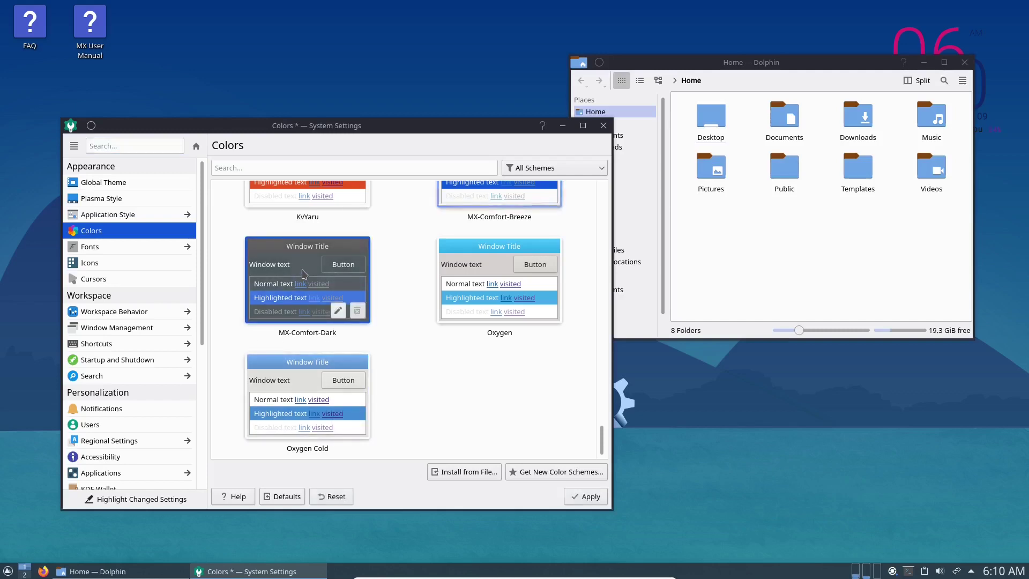
left_click(586, 496)
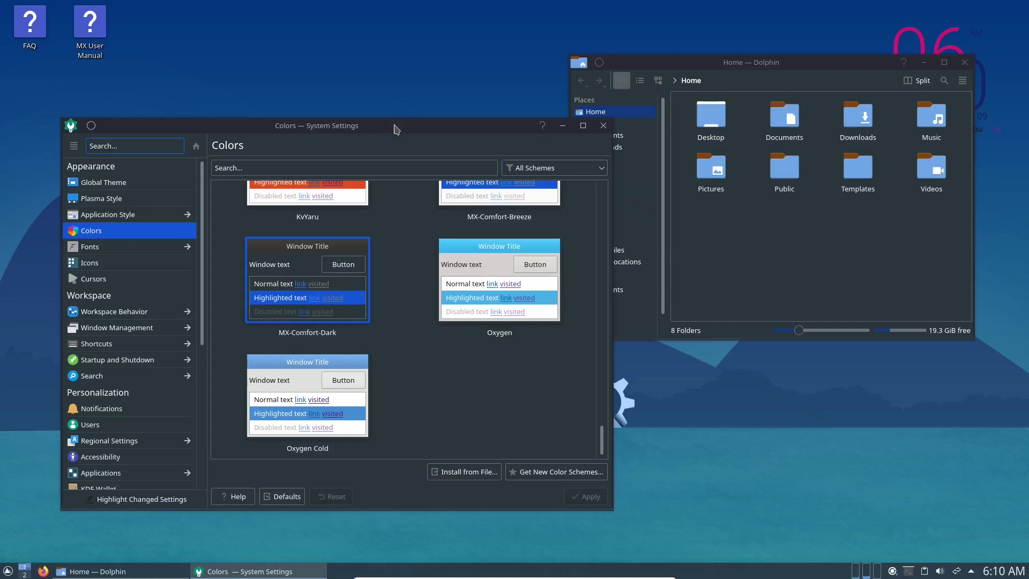
left_click_drag(394, 126, 398, 96)
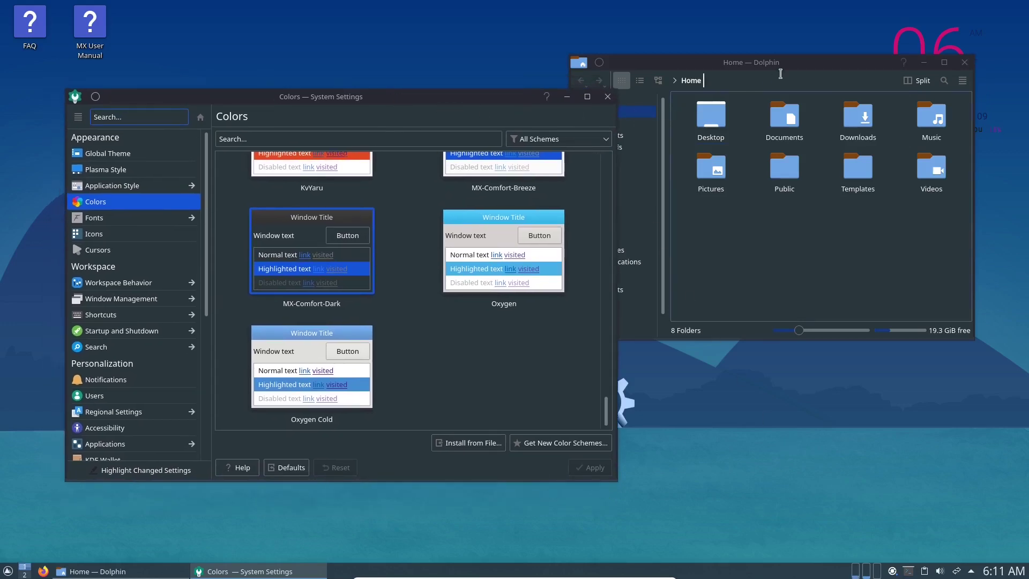
left_click(801, 65)
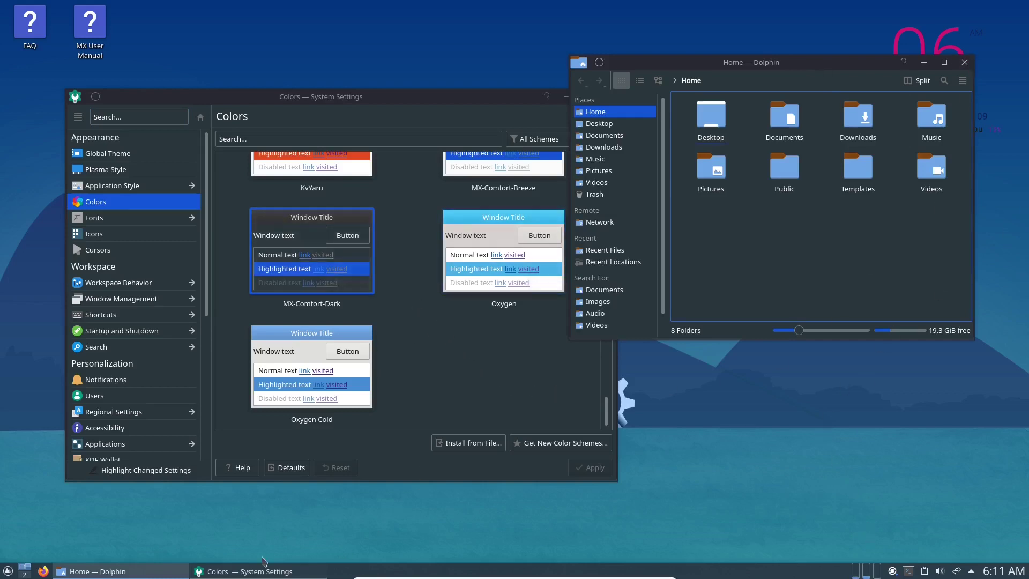
Open the Tiled Menu application launcher showing Most Used apps and MX Tools and Dolphin tiles.
left_click(8, 571)
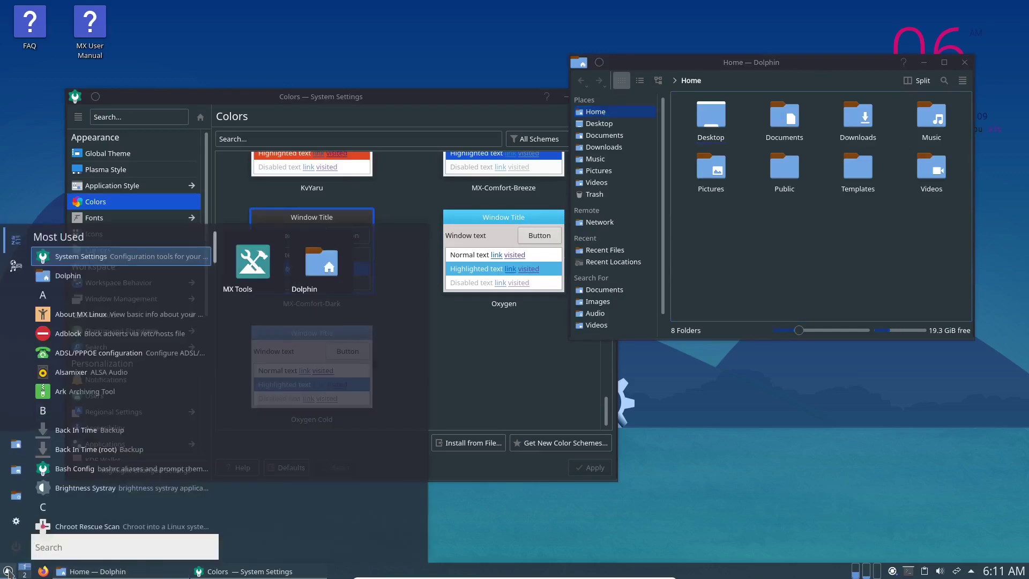